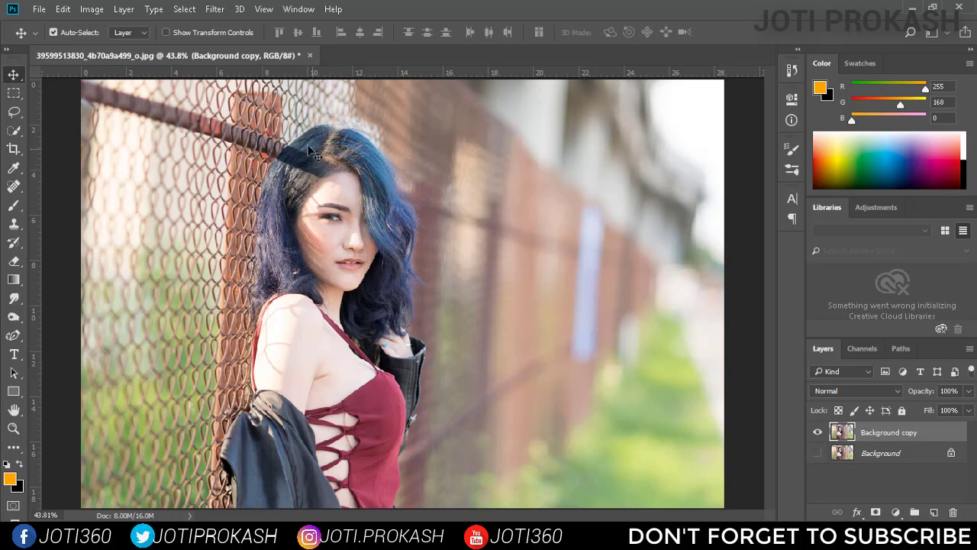
Add a Brightness/Contrast adjustment layer above the background copy with brightness 0 and contrast 15
left_click(897, 512)
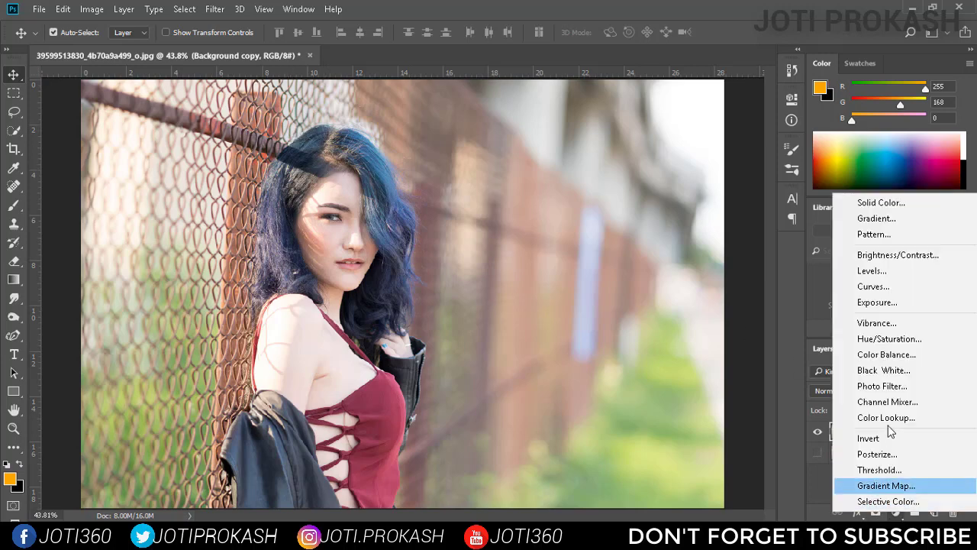
left_click(897, 263)
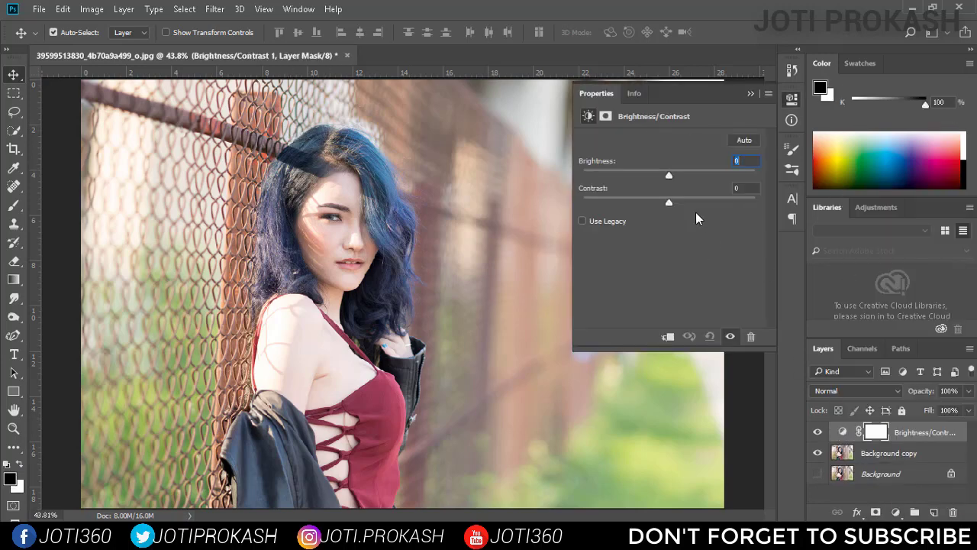
mouse_move(669, 175)
left_mouse_down()
mouse_move(657, 173)
mouse_move(665, 179)
left_mouse_up()
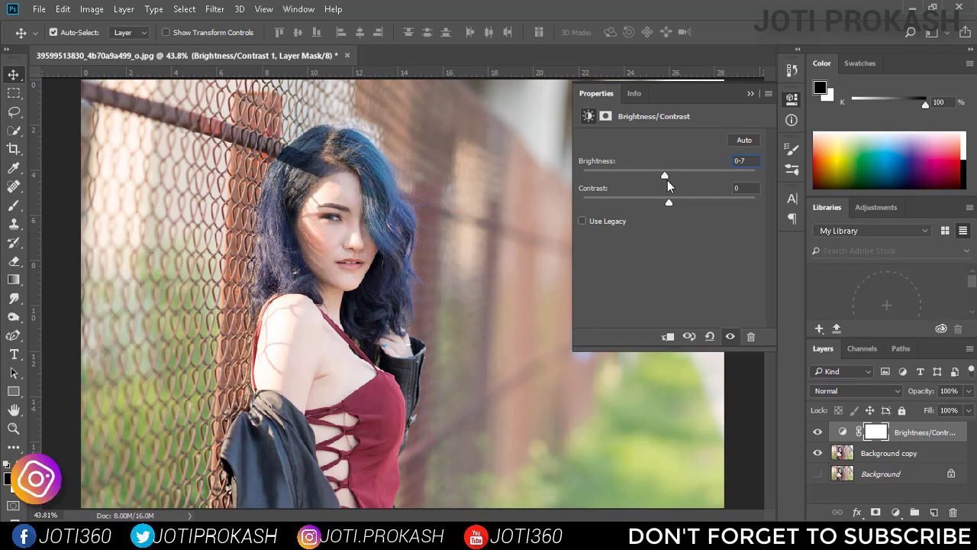
left_click_drag(745, 161, 729, 165)
type("0")
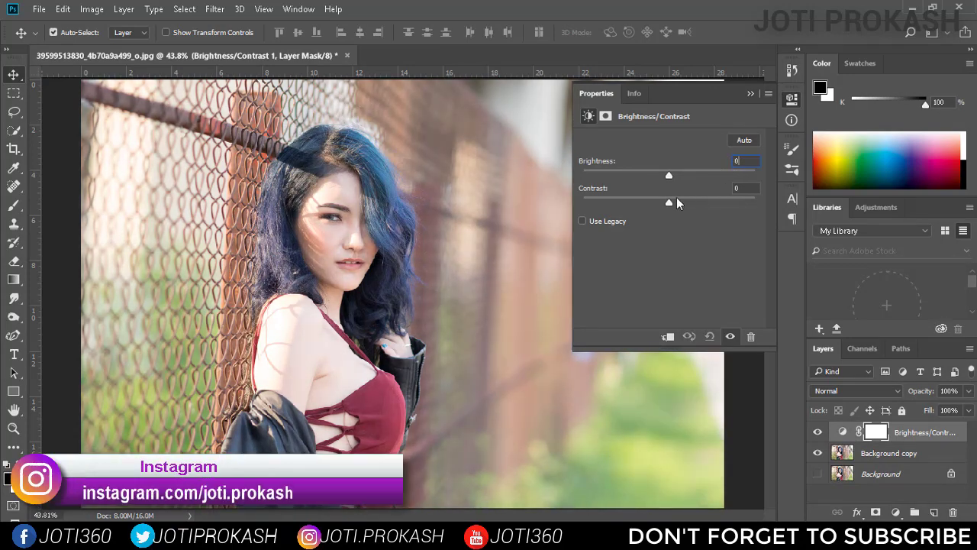
left_click_drag(669, 202, 676, 203)
type("15")
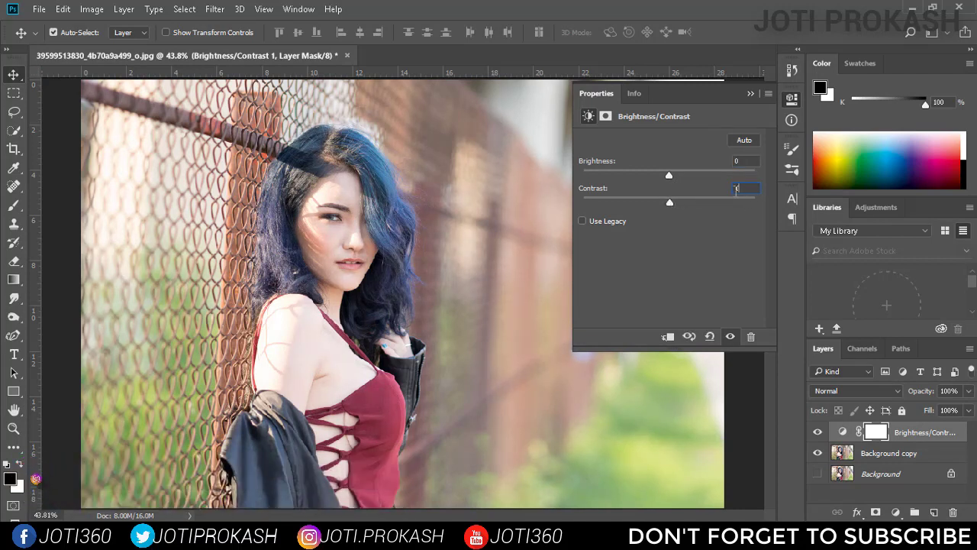
left_click(791, 101)
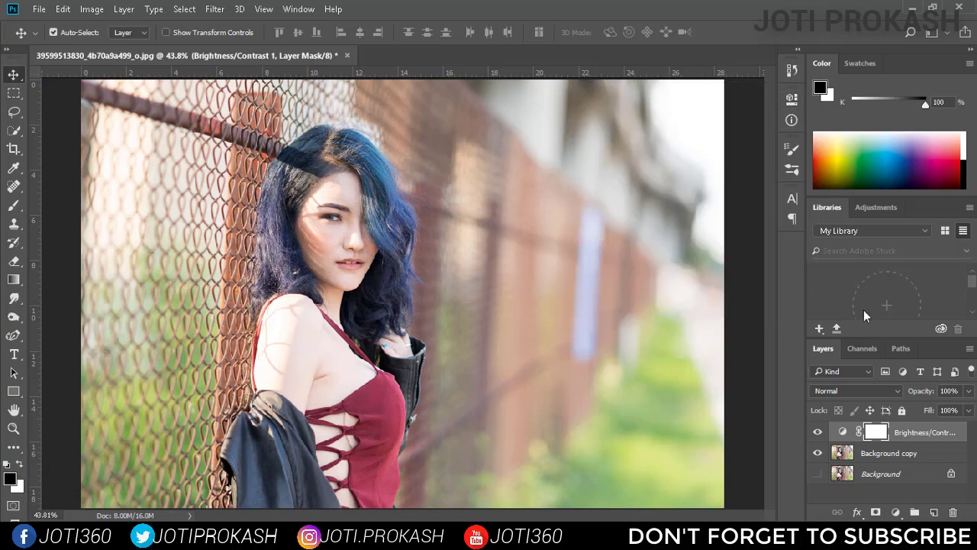
Add a Hue/Saturation adjustment layer with hue -13 and lightness -9
left_click(893, 516)
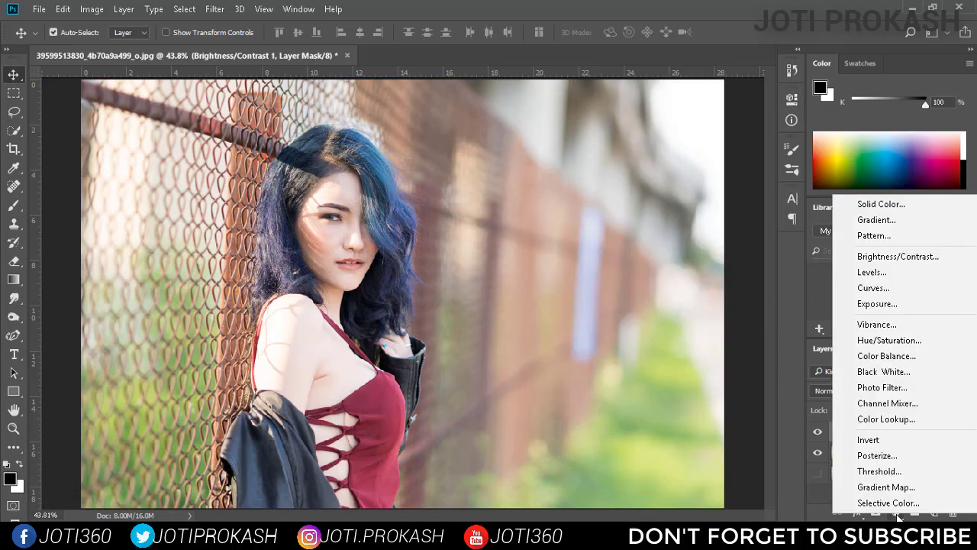
left_click(890, 341)
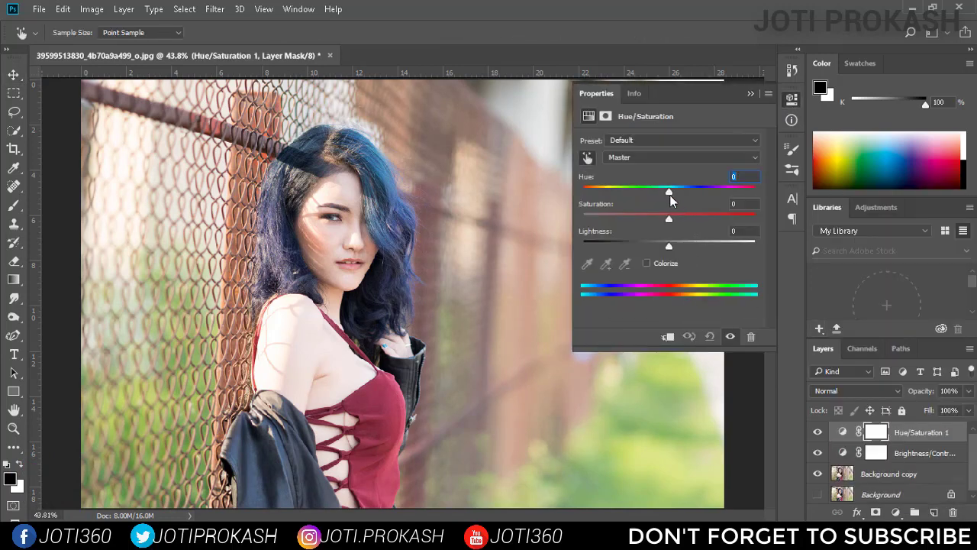
mouse_move(670, 189)
left_mouse_down()
mouse_move(681, 190)
mouse_move(659, 192)
left_mouse_up()
mouse_move(670, 246)
left_mouse_down()
mouse_move(682, 246)
mouse_move(661, 245)
left_mouse_up()
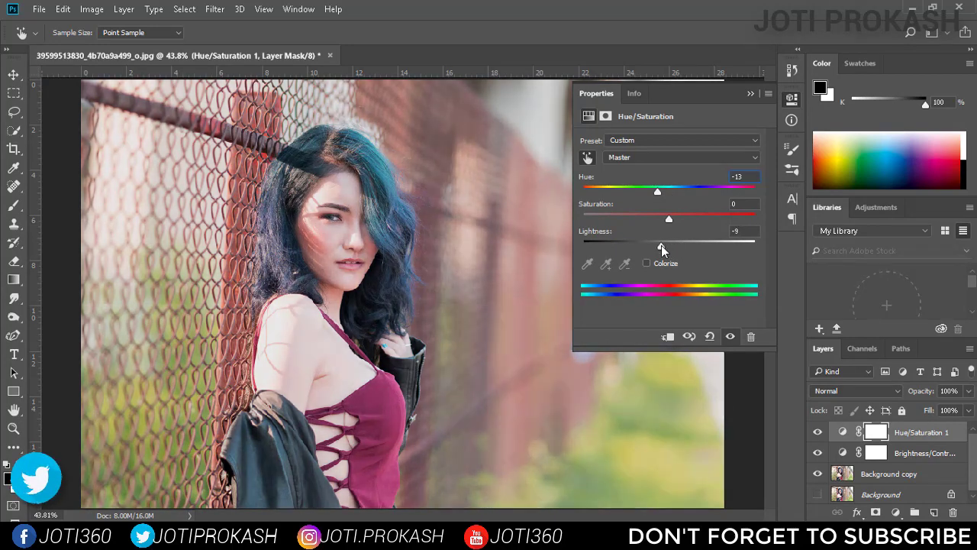
left_click(792, 99)
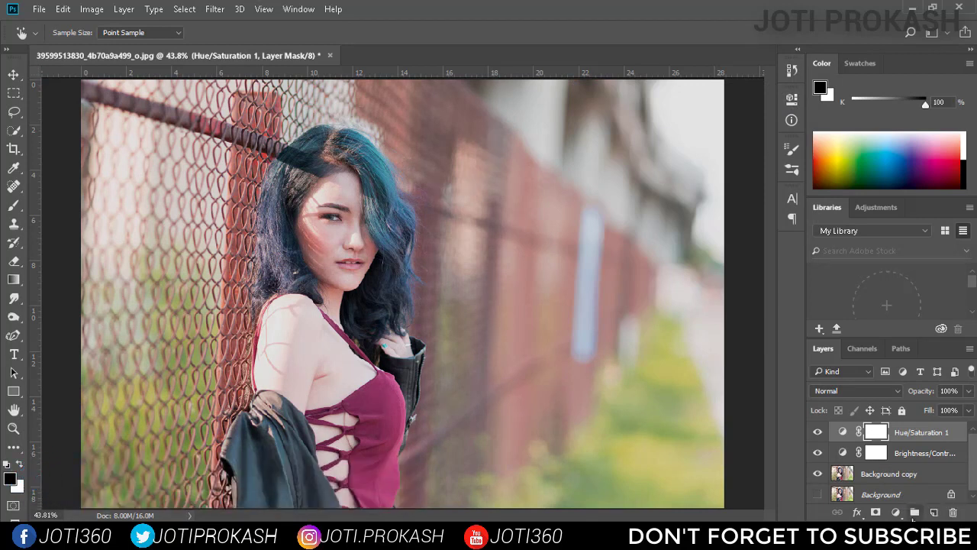
Create a new layer and draw a linear Neutral Density gradient on it from the photo's right edge to its centre
left_click(933, 516)
key("v")
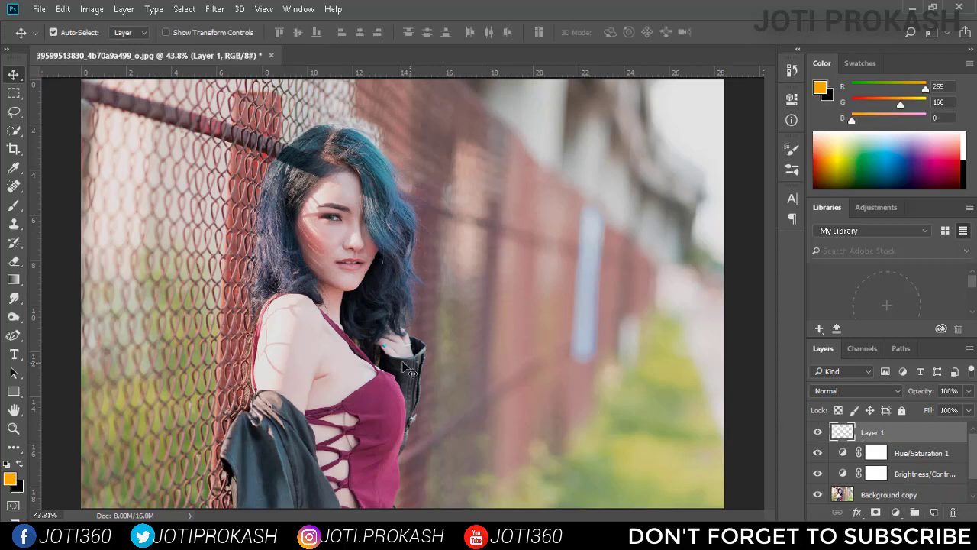
left_click(14, 280)
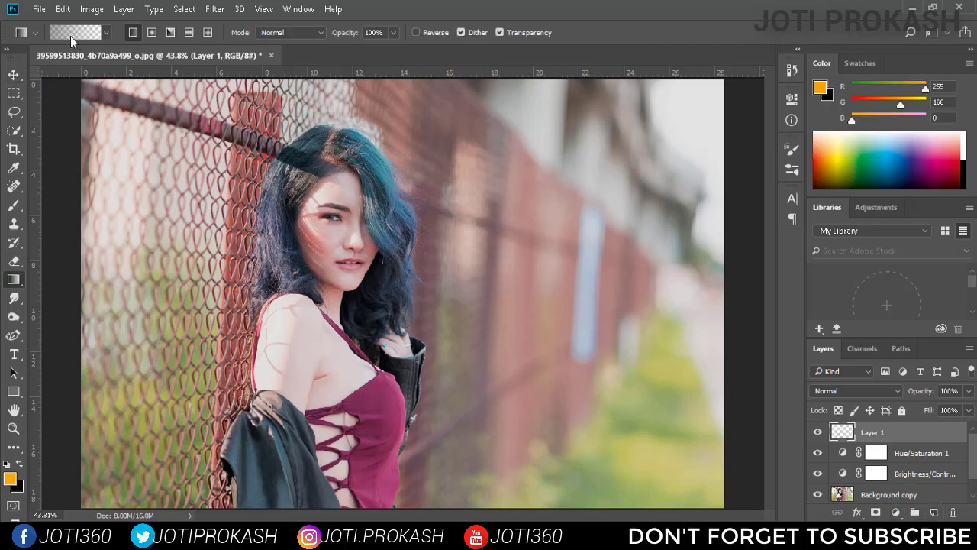
left_click(70, 36)
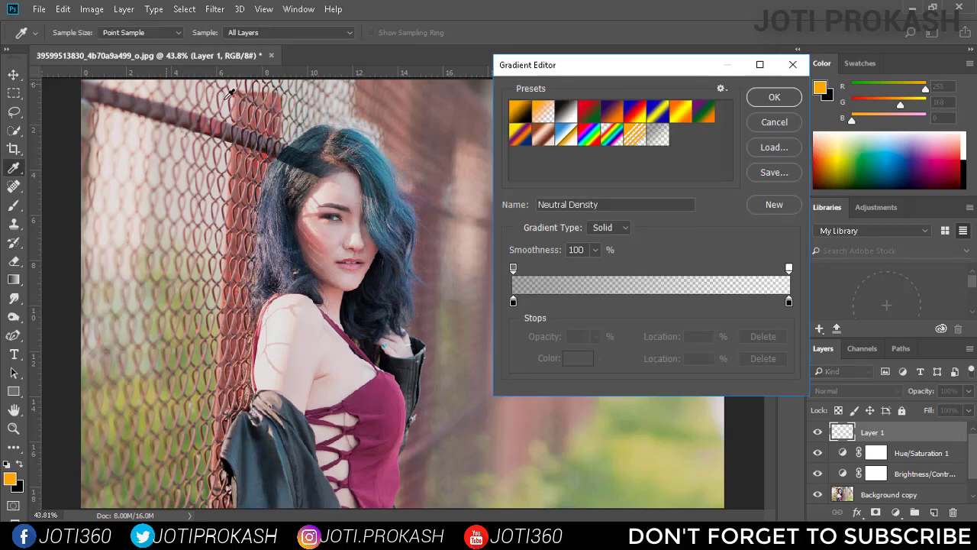
left_click(776, 101)
left_click_drag(724, 298, 402, 299)
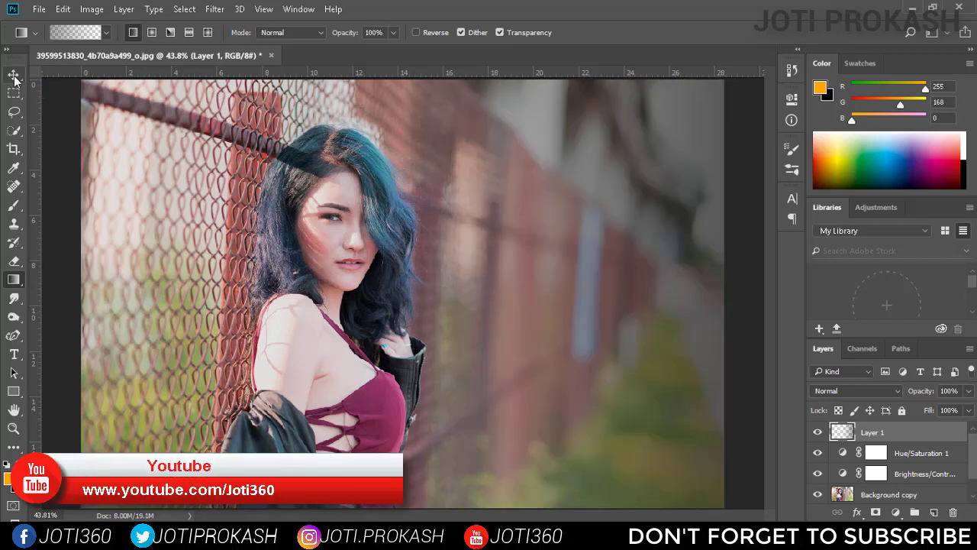
Stretch the gradient layer leftward over the woman with Free Transform, to about 125% of its width
key("v")
left_click_drag(371, 189, 369, 186)
key("ctrl+t")
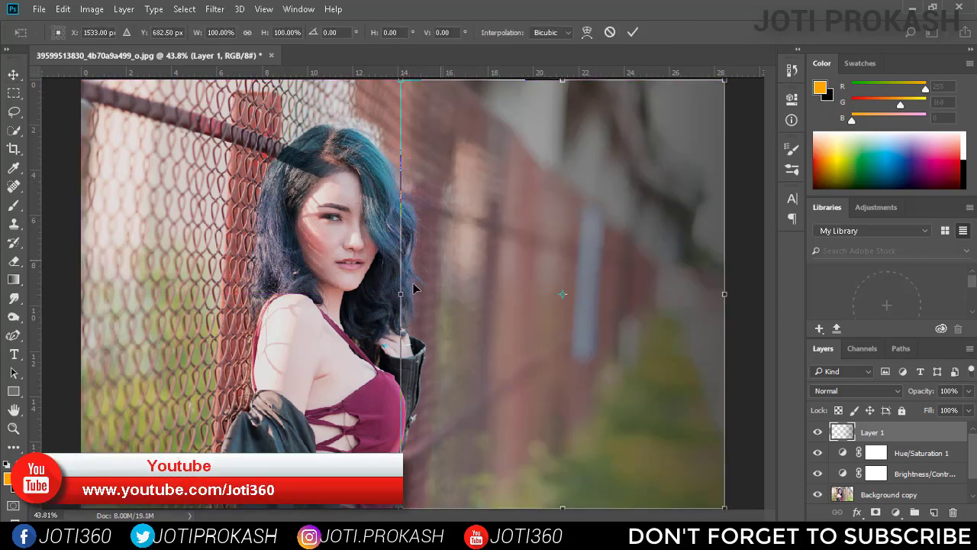
left_click_drag(401, 294, 319, 302)
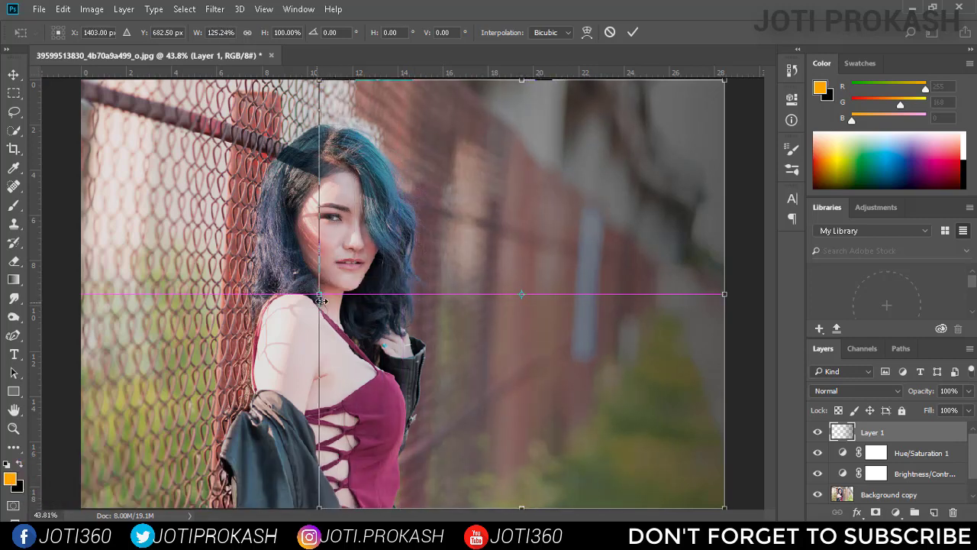
left_click(632, 33)
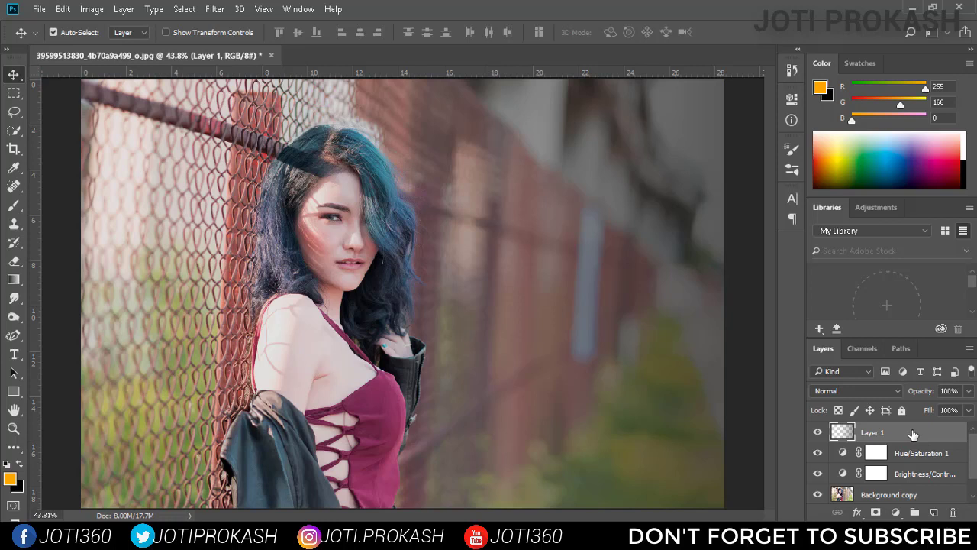
Group the gradient layer, both adjustment layers and the background copy
left_click(925, 457, "shift")
left_click(924, 474, "shift")
left_click(909, 494, "shift")
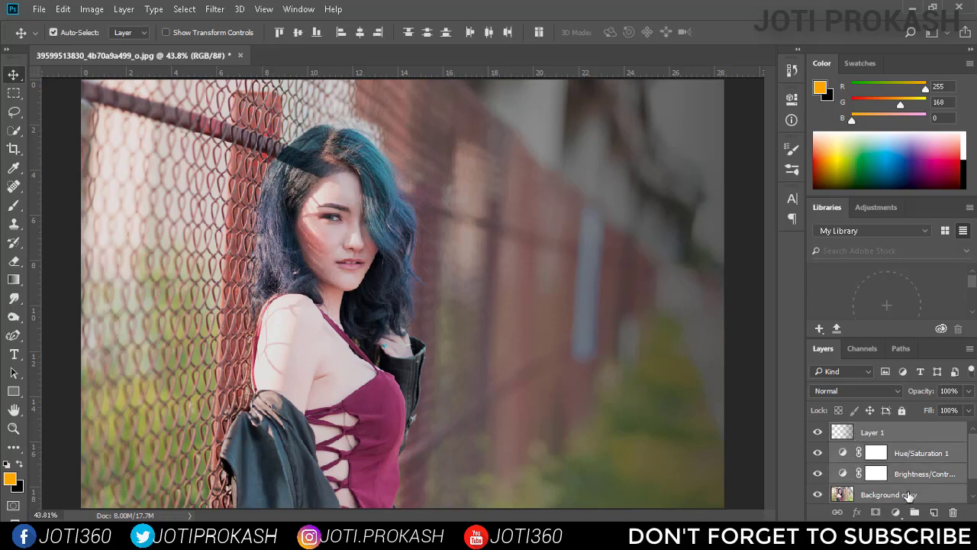
key("ctrl+g")
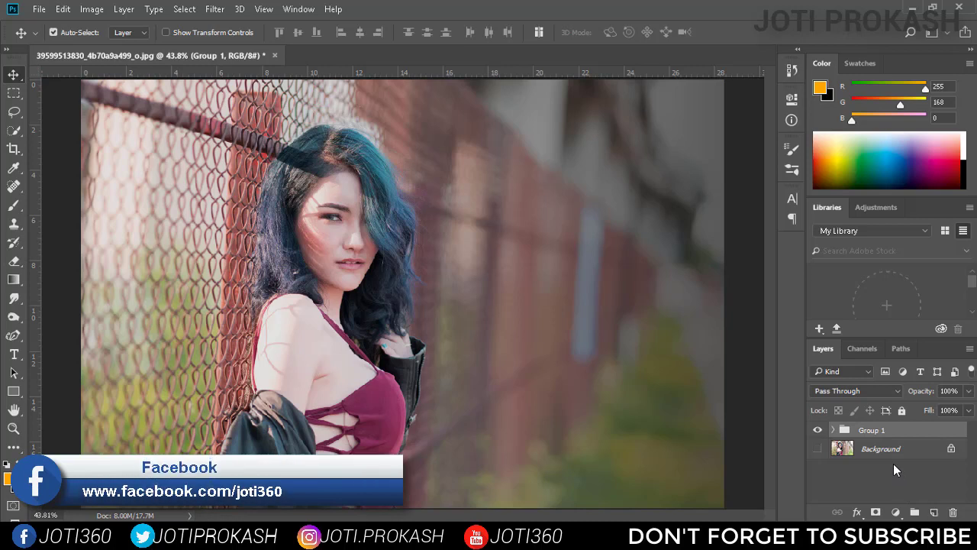
Duplicate the Background layer and merge the group with the new copy into a single layer
left_click(895, 456)
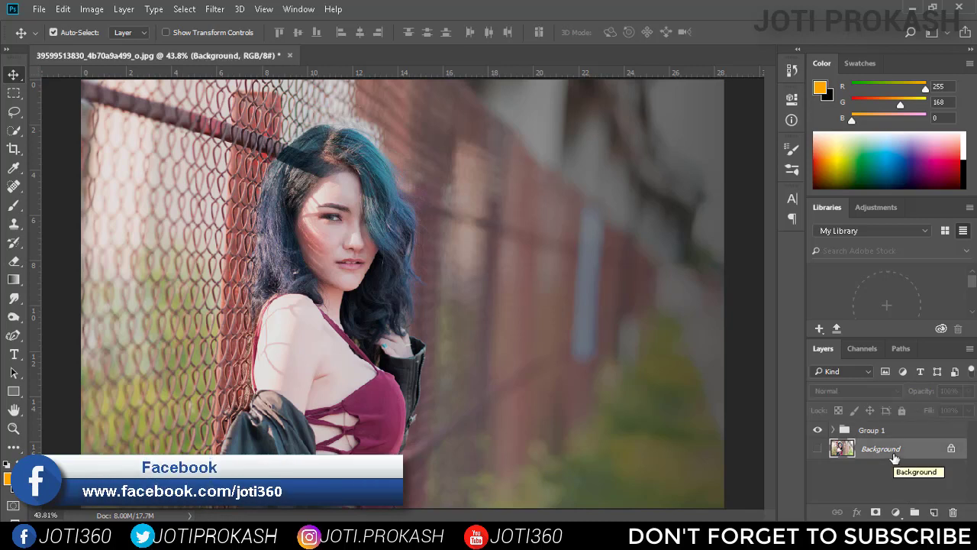
key("ctrl+j")
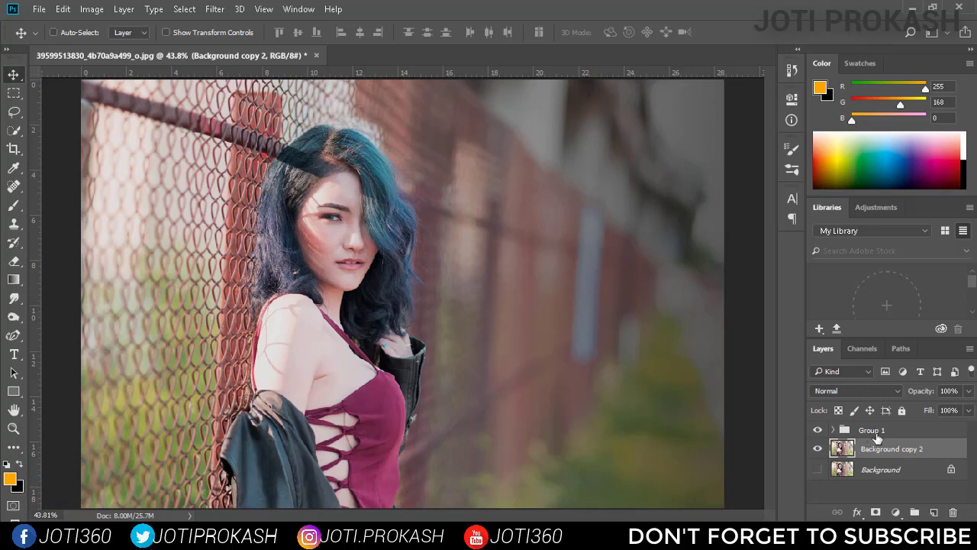
key("ctrl+shift+e")
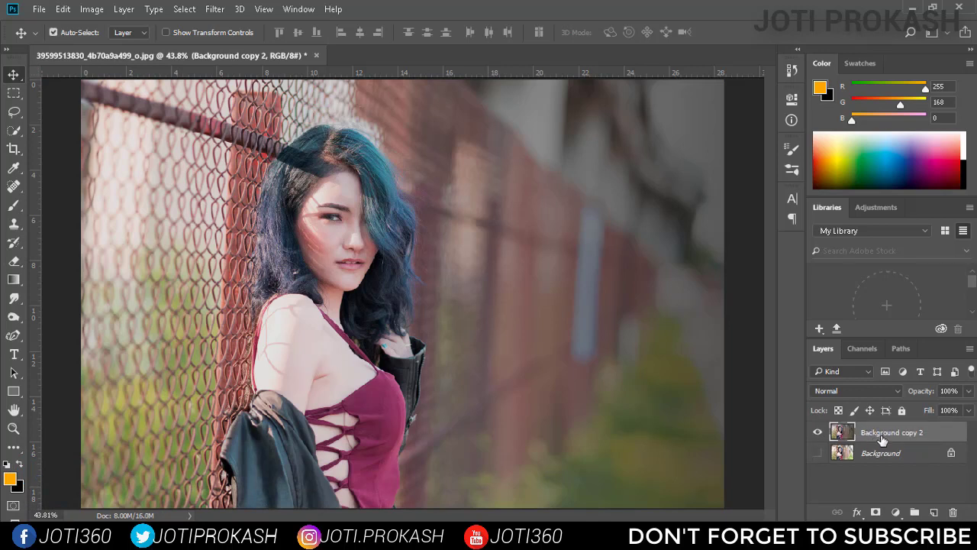
left_click(820, 454, "alt")
left_click(821, 455, "alt")
Open the Camera Raw filter on the merged layer and set the Greens hue to -100 under HSL
left_click(215, 9)
left_click(249, 91)
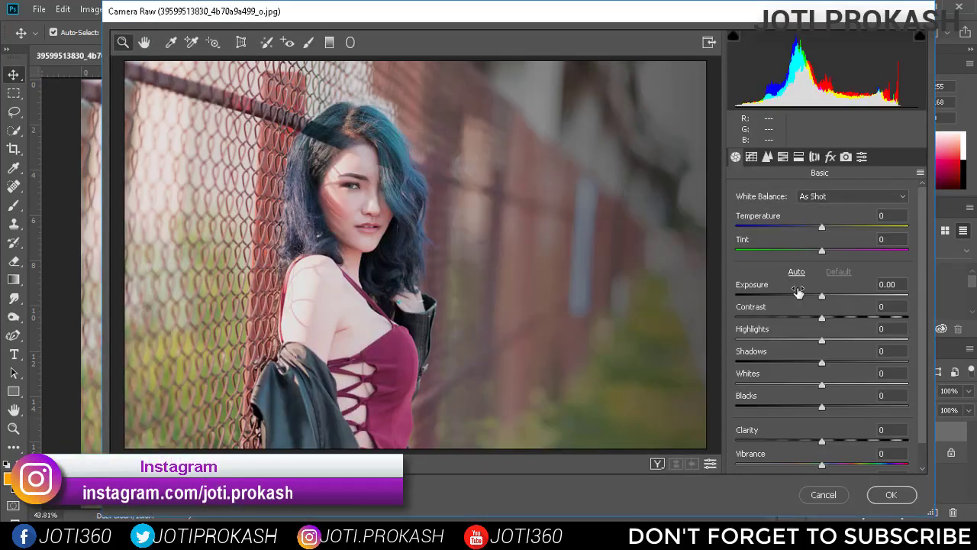
left_click(784, 159)
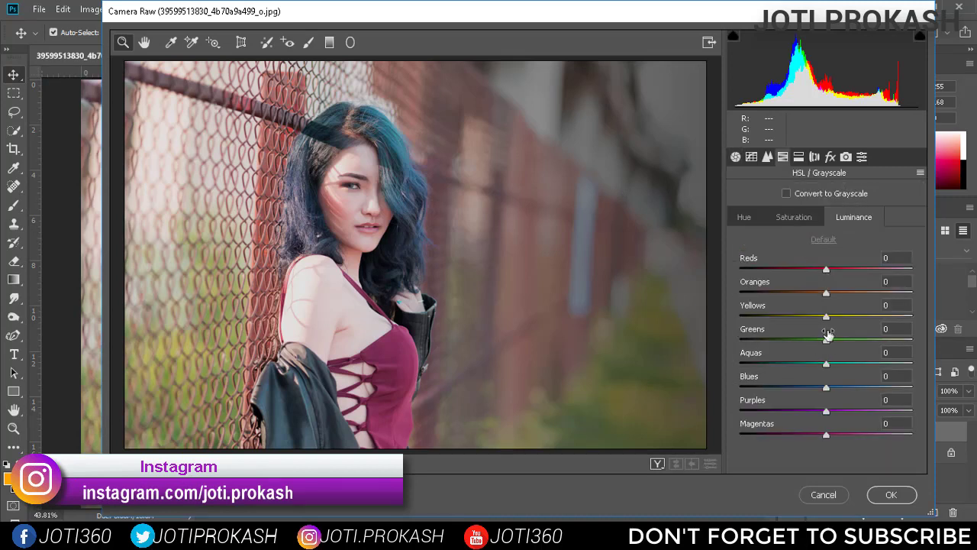
left_click(753, 222)
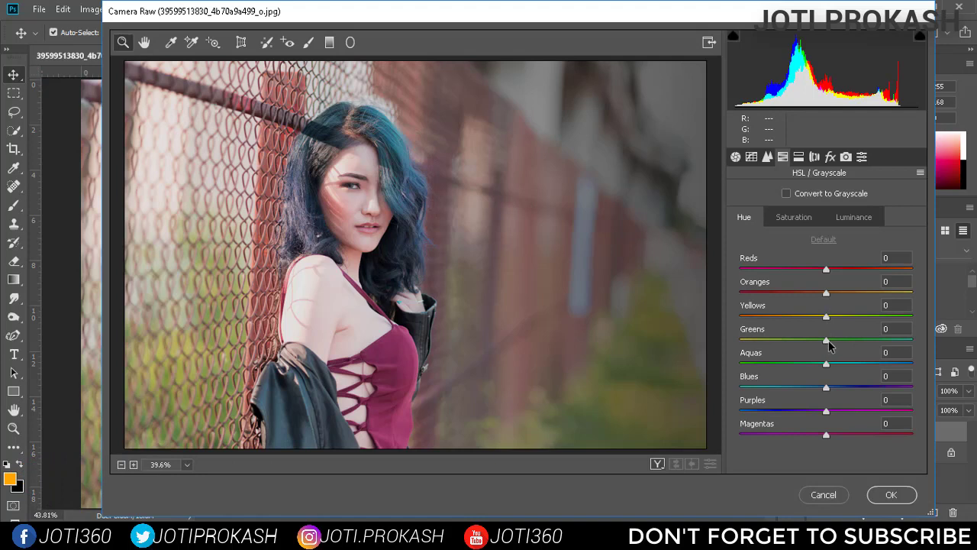
left_click_drag(828, 341, 754, 352)
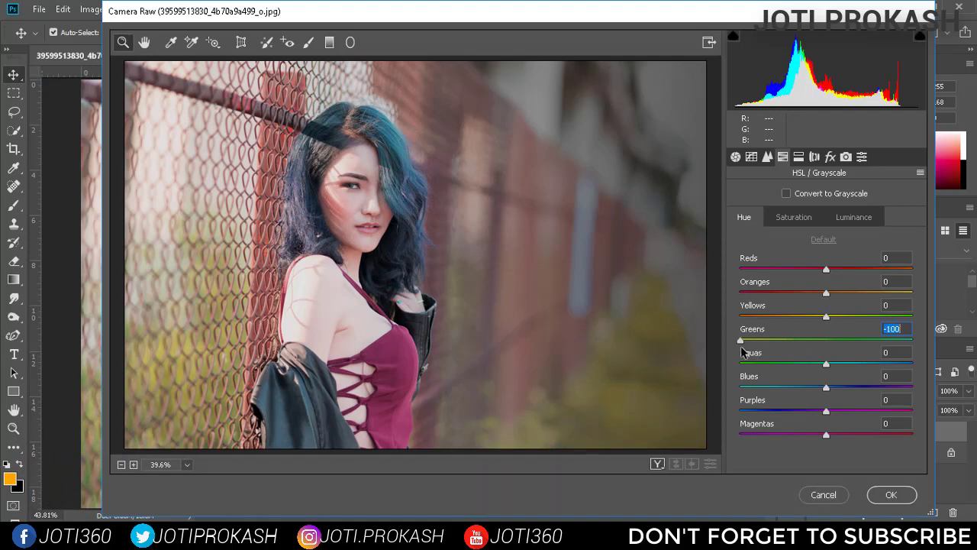
Set the Greens saturation to -94 and the Greens luminance to +100
left_click(797, 220)
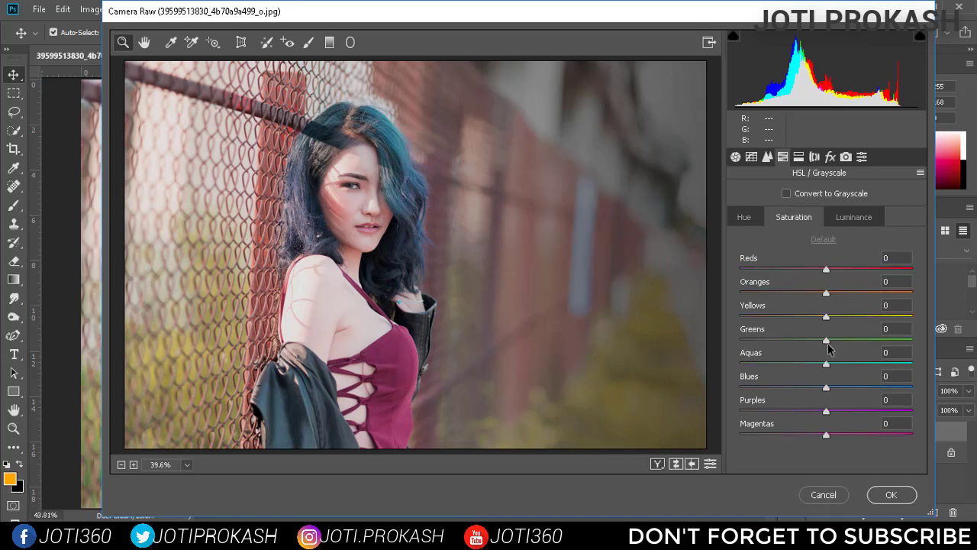
left_click_drag(830, 345, 747, 341)
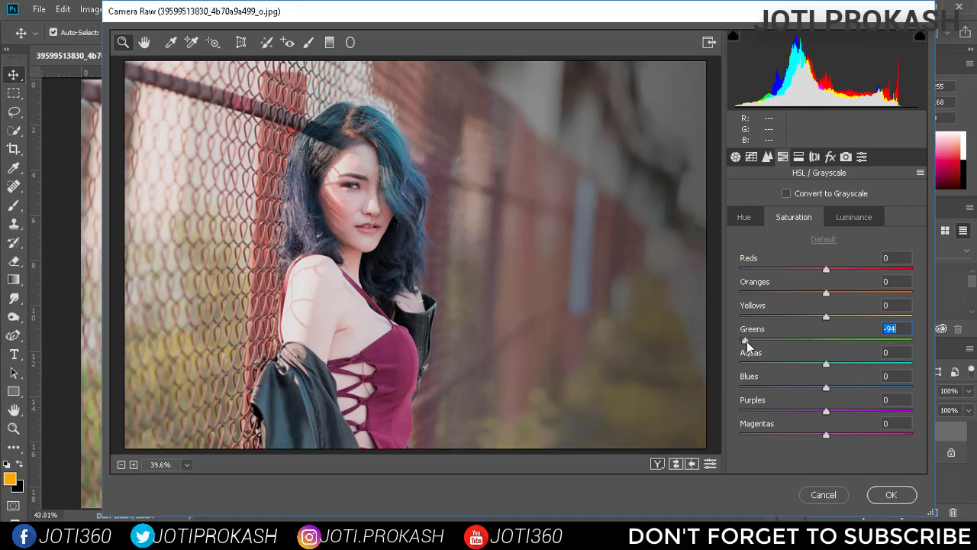
left_click(843, 217)
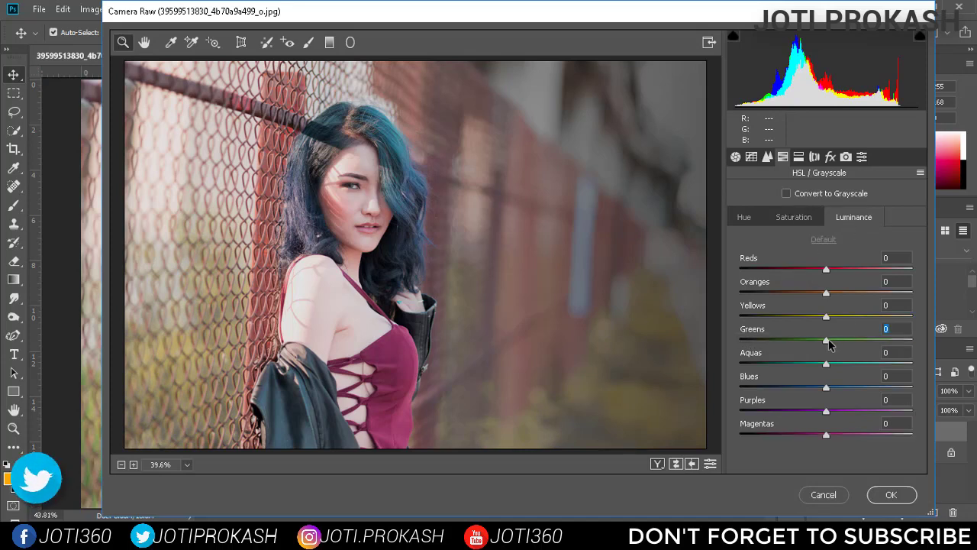
left_click_drag(829, 345, 922, 340)
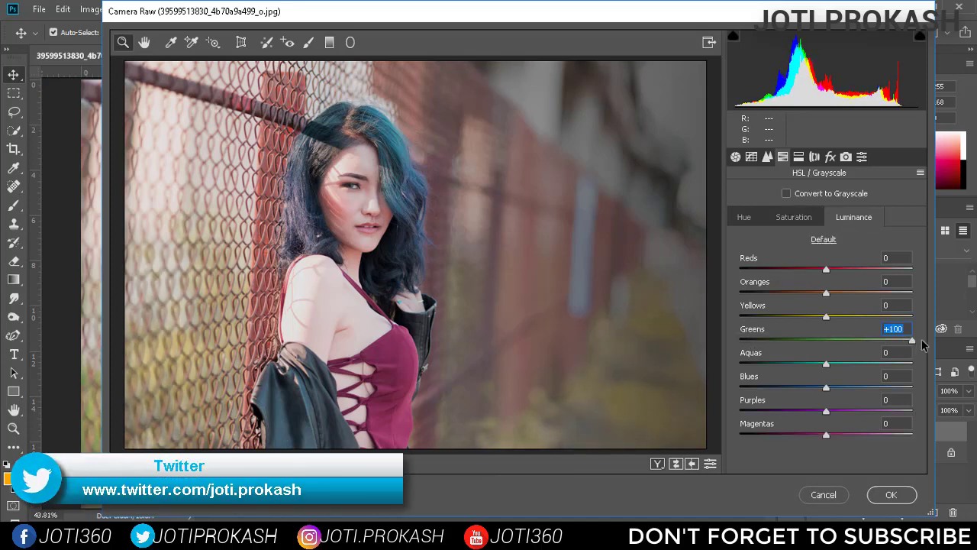
Set the Yellows luminance to 10 and the Yellows saturation to 10
left_click(792, 219)
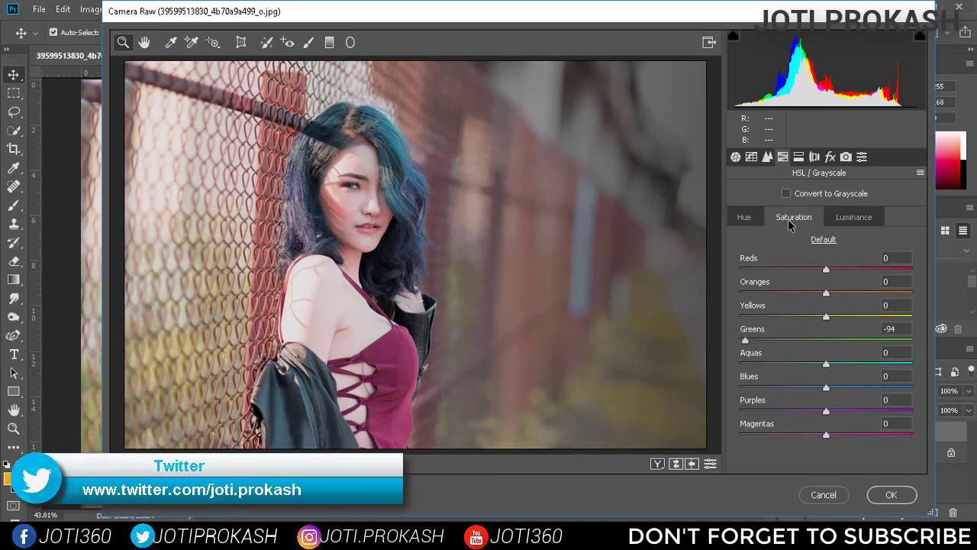
left_click(840, 219)
mouse_move(828, 317)
left_mouse_down()
mouse_move(849, 318)
mouse_move(834, 323)
left_mouse_up()
double_click(904, 303)
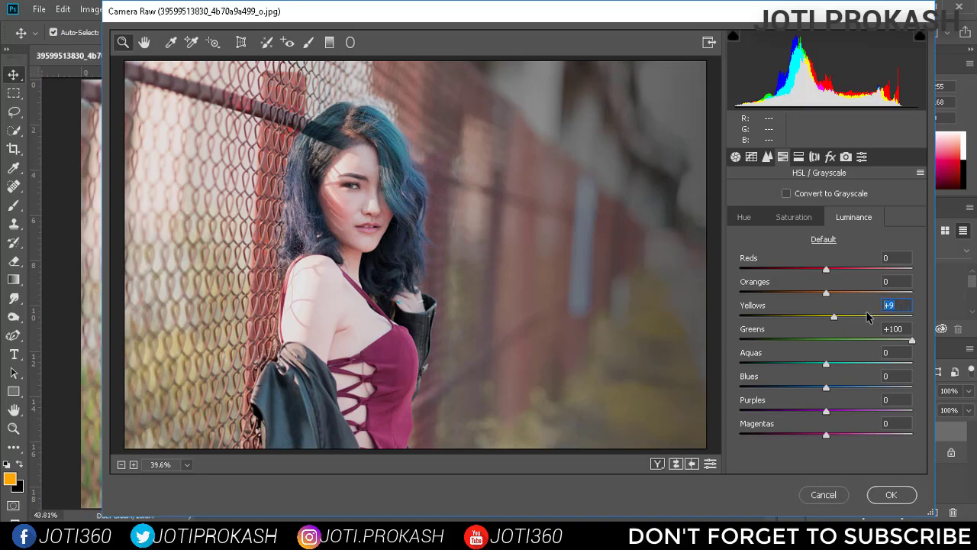
type("10")
left_click(796, 217)
left_click(884, 308)
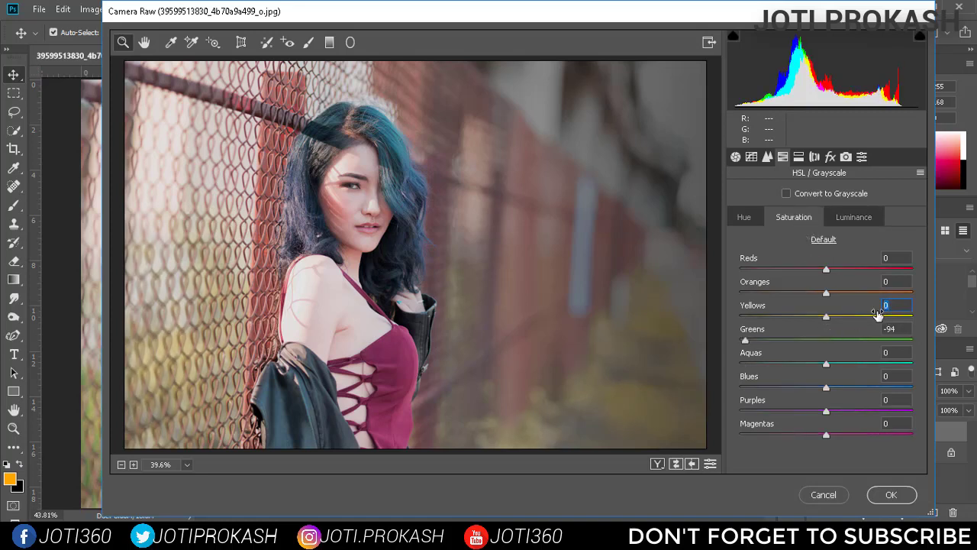
type("10")
Set the Yellows hue to -10 and the Oranges hue to 30
left_click(744, 217)
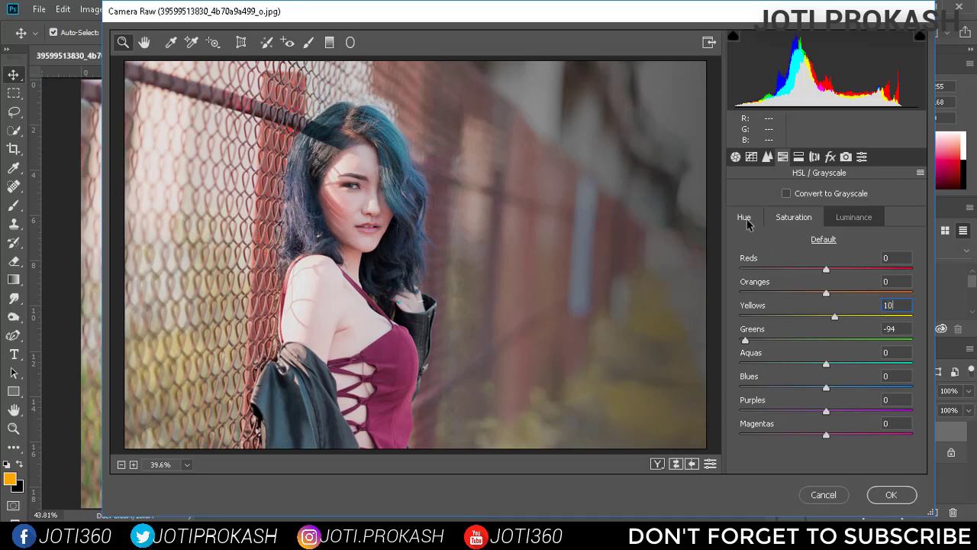
left_click(895, 304)
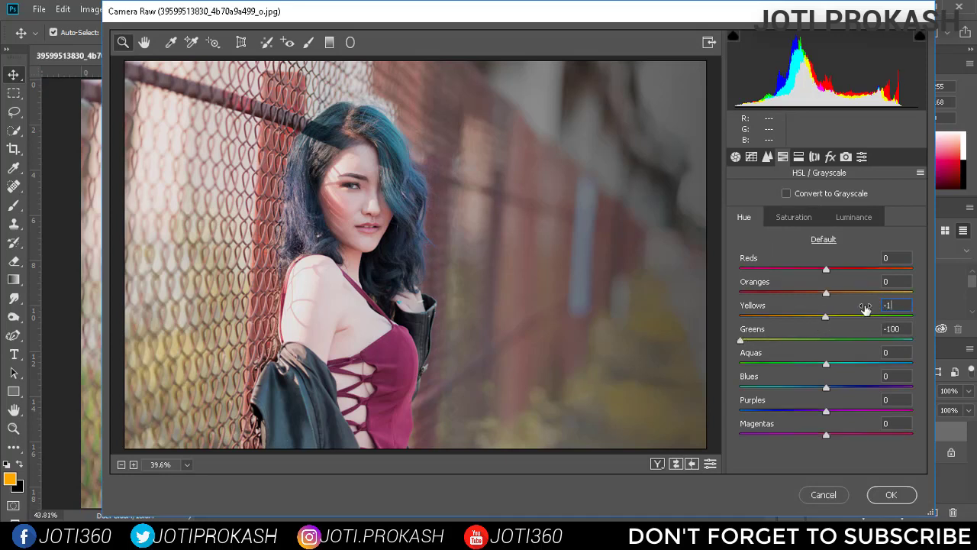
left_click(794, 217)
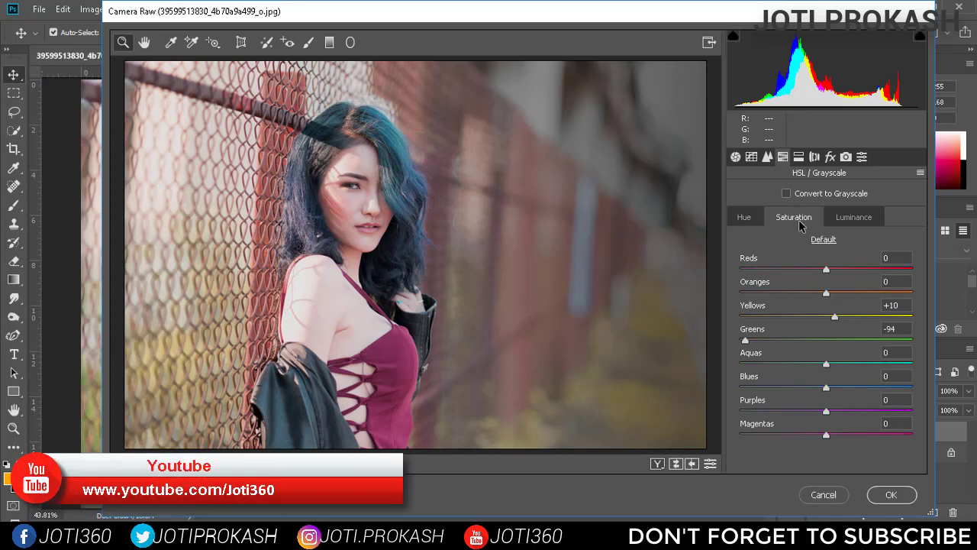
left_click(747, 223)
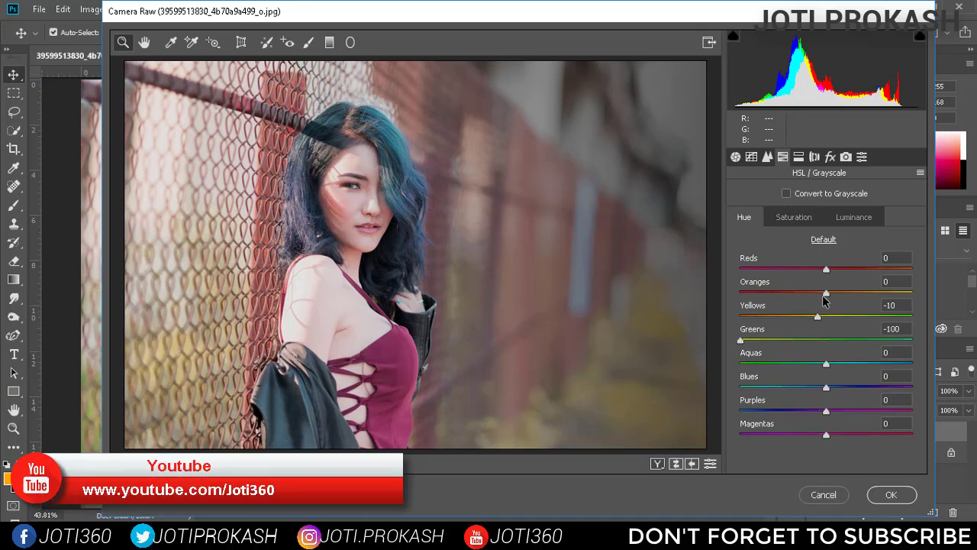
left_click(834, 293)
left_click_drag(835, 295, 856, 294)
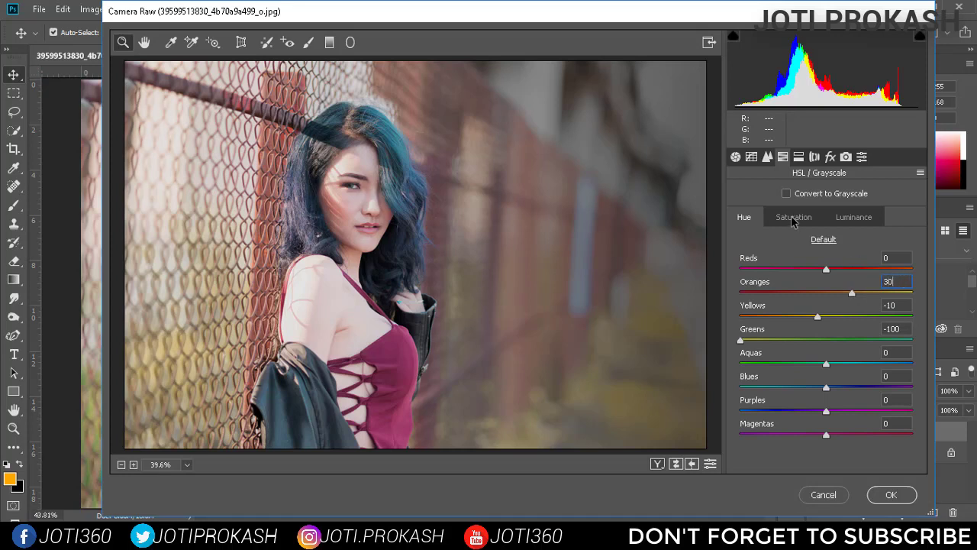
Set the Oranges saturation to about +31 and the Oranges luminance to 0
left_click(794, 218)
left_click_drag(831, 291, 856, 294)
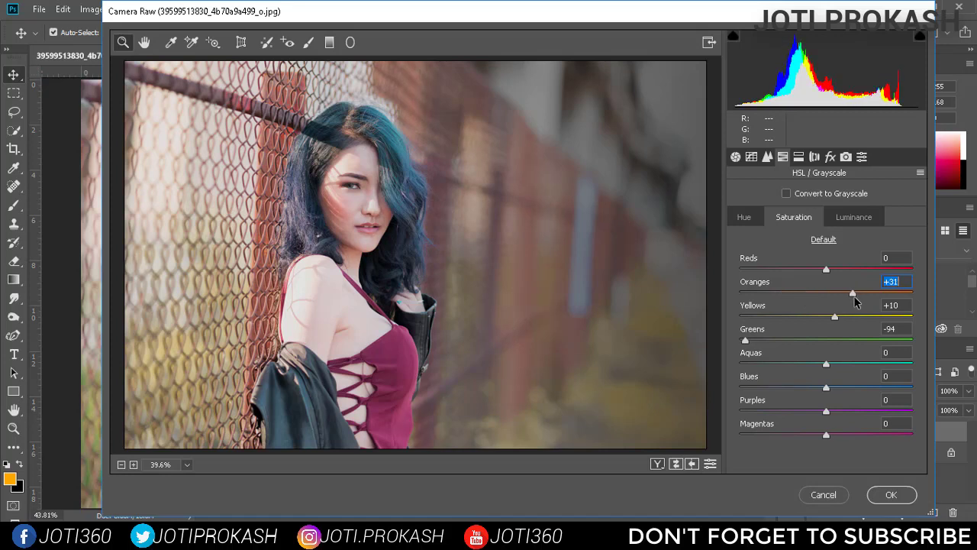
left_click(854, 223)
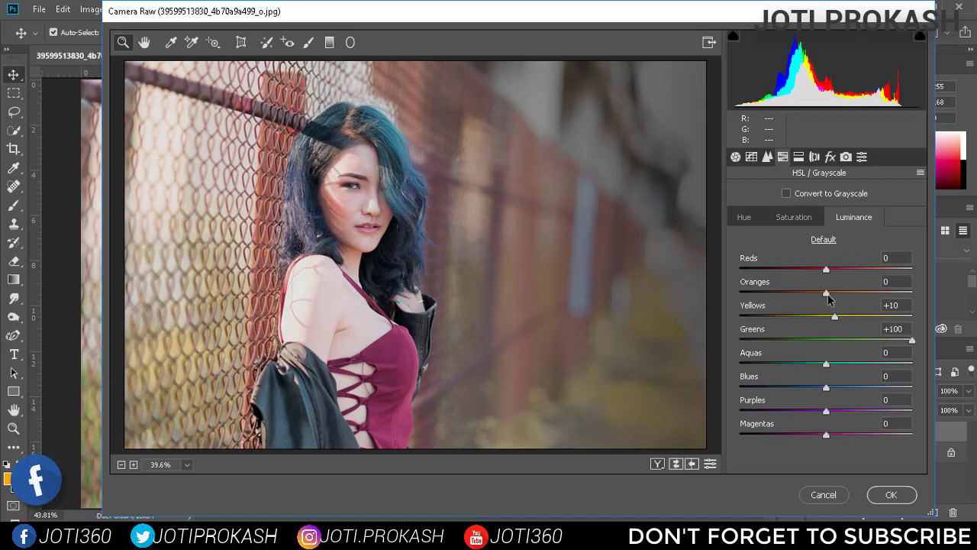
mouse_move(827, 296)
left_mouse_down()
mouse_move(792, 294)
mouse_move(828, 299)
left_mouse_up()
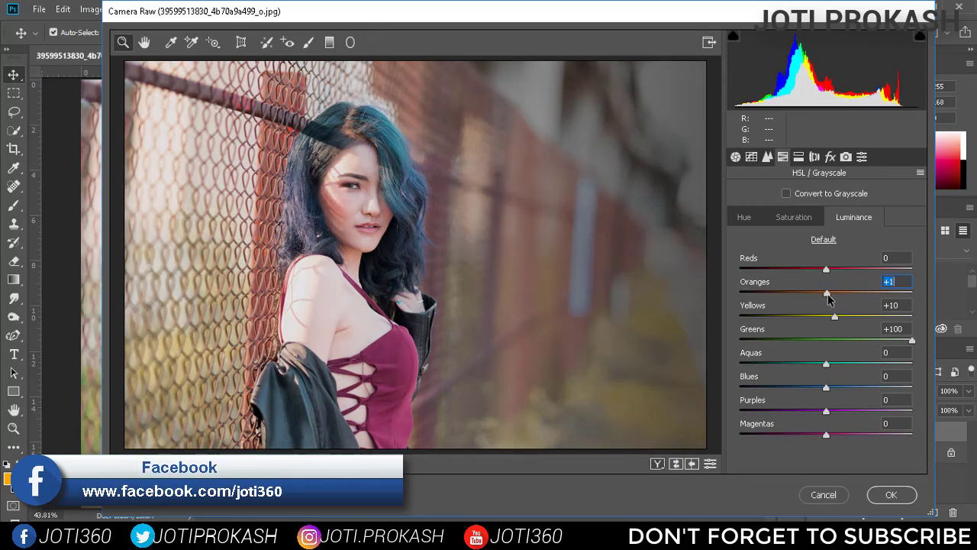
type("0")
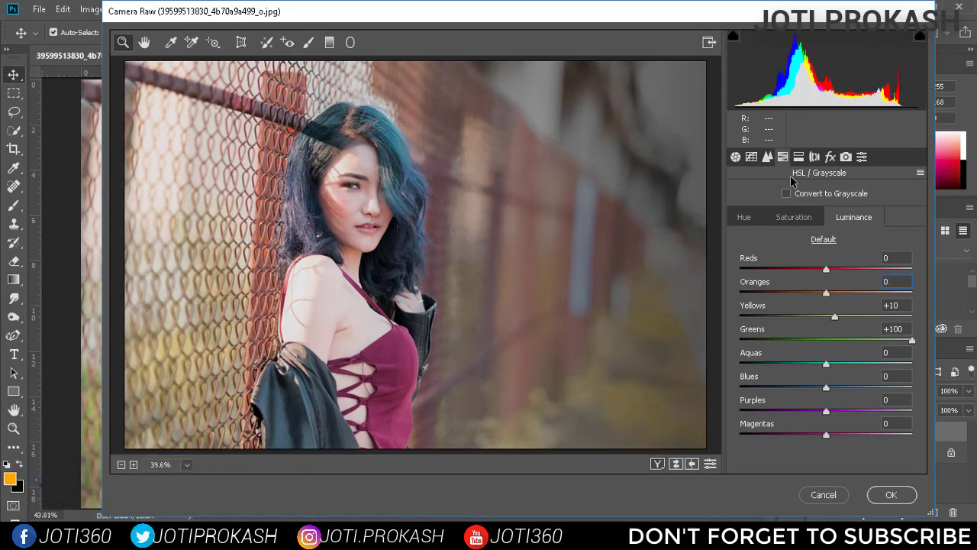
On the point tone curve, add an RGB point at input 71, output 59, and move the Red endpoints inward, the lower to input 31, output 0
left_click(750, 160)
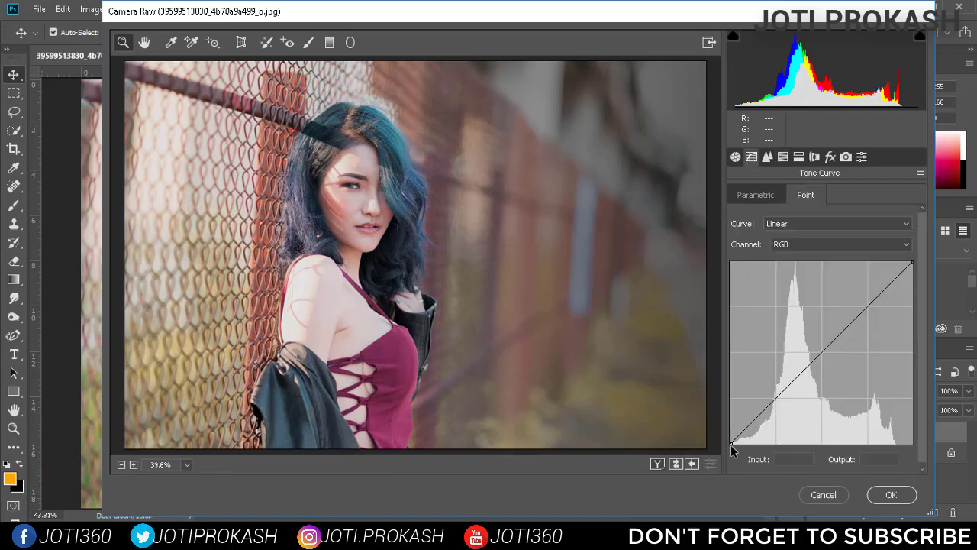
left_click_drag(776, 397, 780, 400)
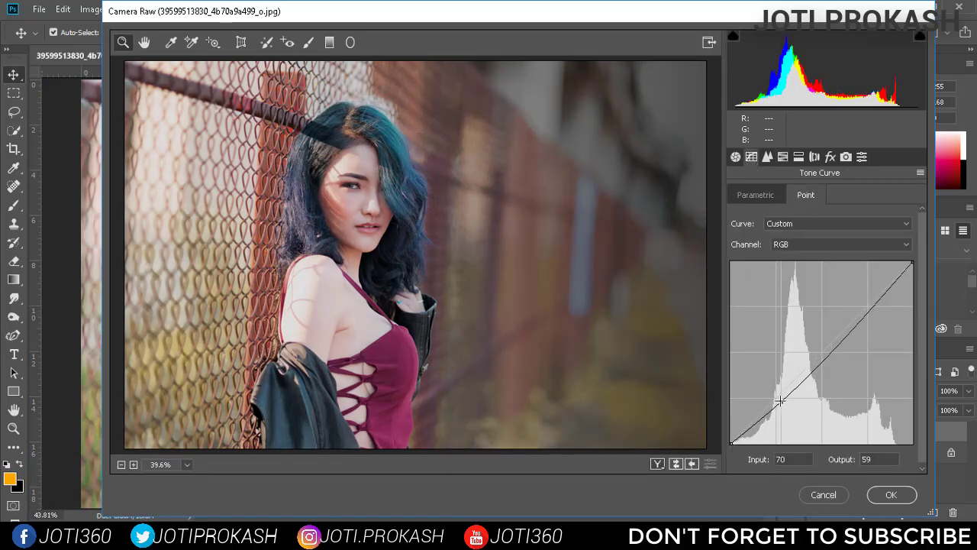
left_click(809, 244)
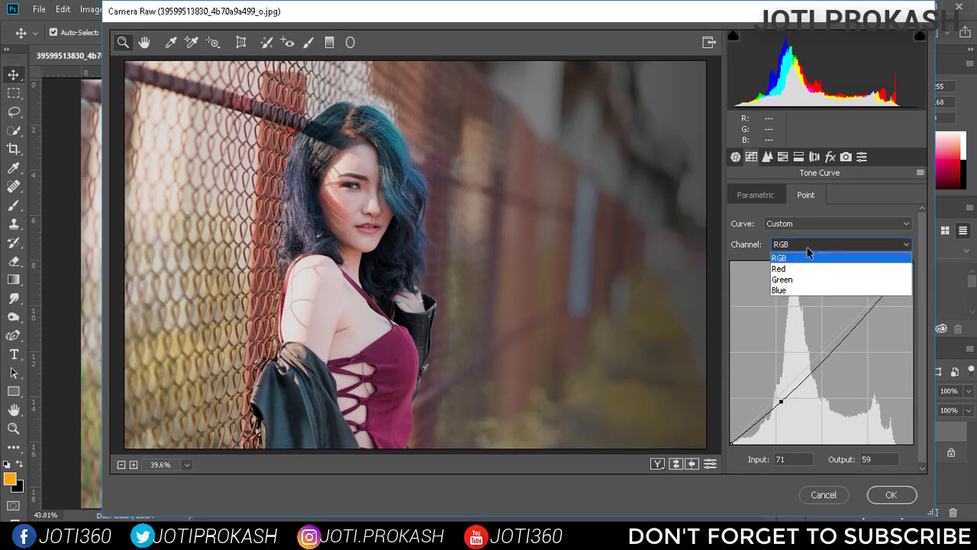
left_click(794, 268)
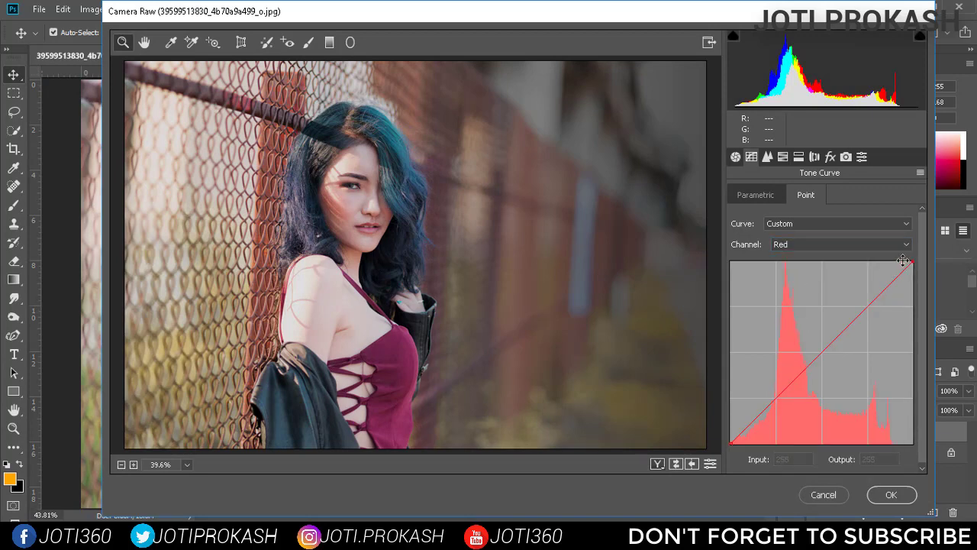
mouse_move(903, 260)
left_mouse_down()
mouse_move(879, 262)
mouse_move(921, 261)
mouse_move(907, 263)
left_mouse_up()
left_click(733, 443)
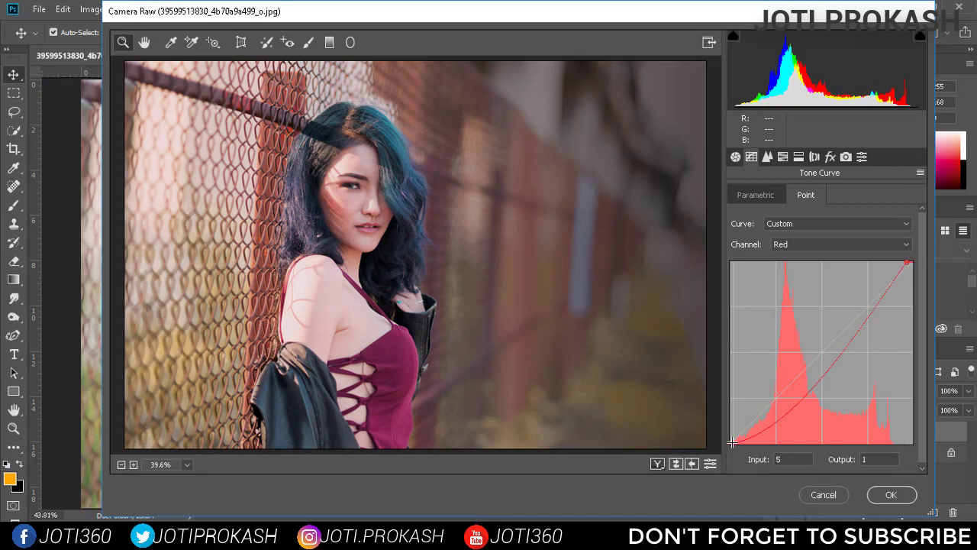
left_click_drag(732, 443, 754, 445)
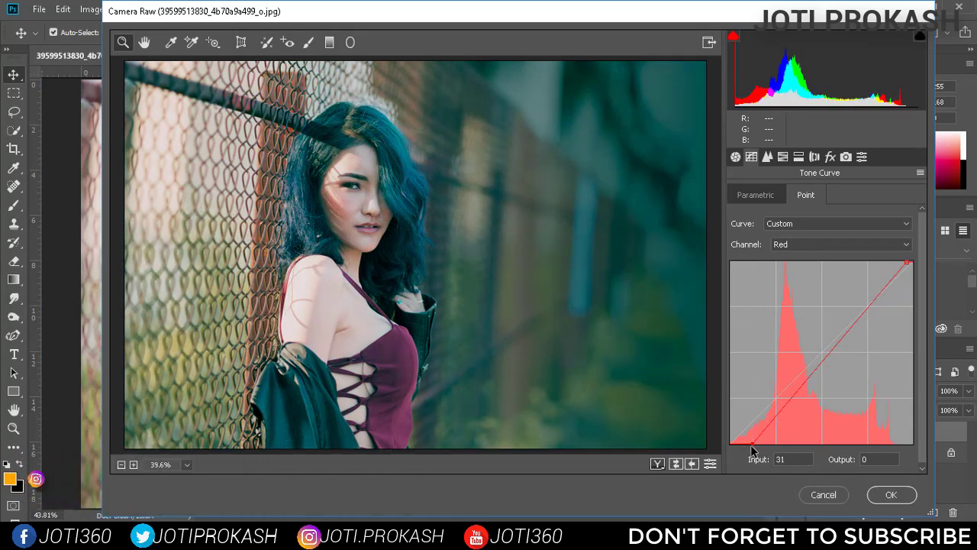
Move the Green channel's upper curve endpoint to input 228, output 255, and apply the Camera Raw filter
left_click(813, 244)
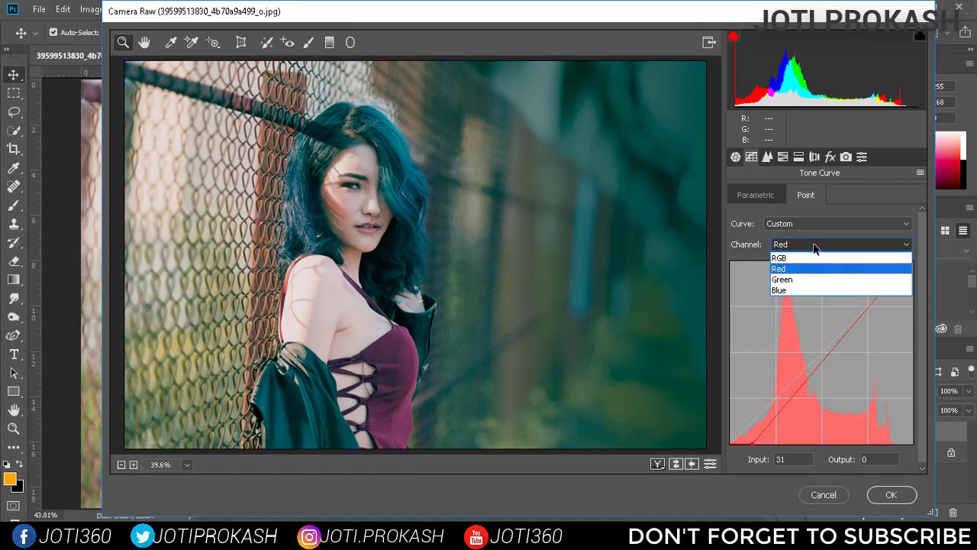
left_click(814, 278)
left_click_drag(912, 267, 891, 267)
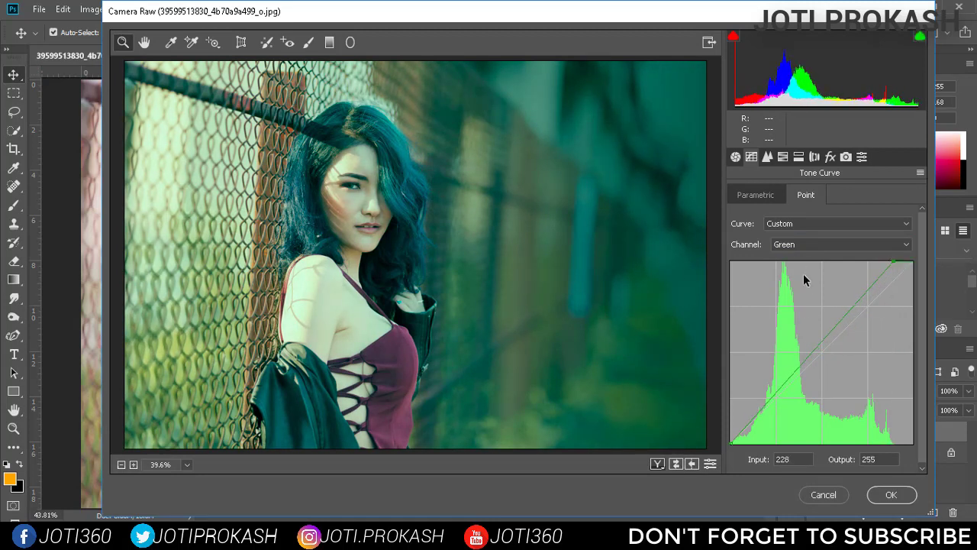
left_click(890, 494)
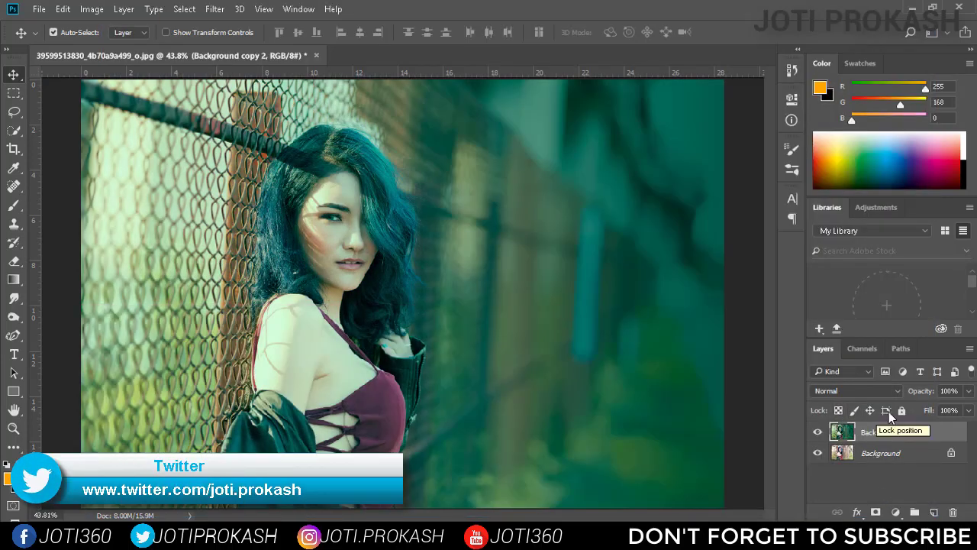
Open the Background copy 2 layer in the Color Efex Pro 4 filter and choose the Film Efex: Modern effect
left_click(215, 10)
mouse_move(373, 313)
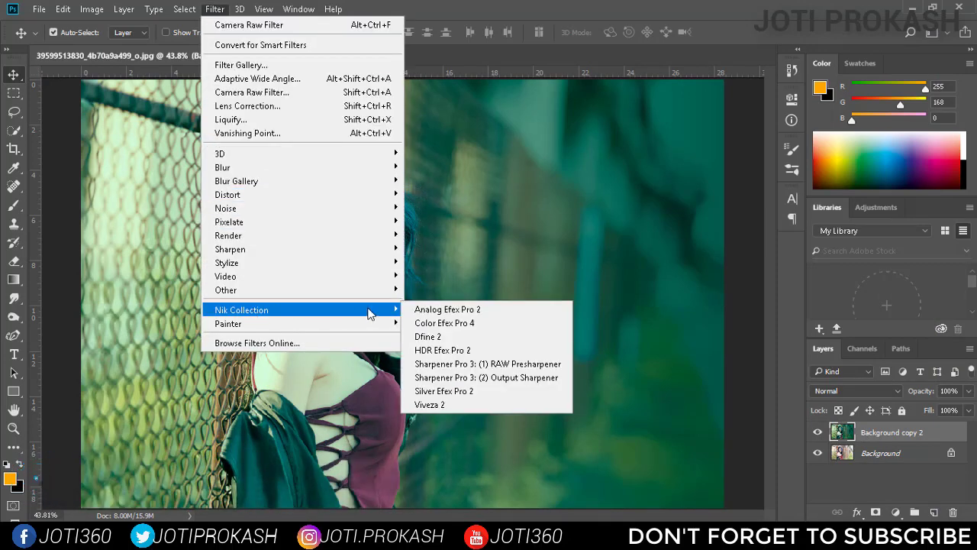
left_click(467, 324)
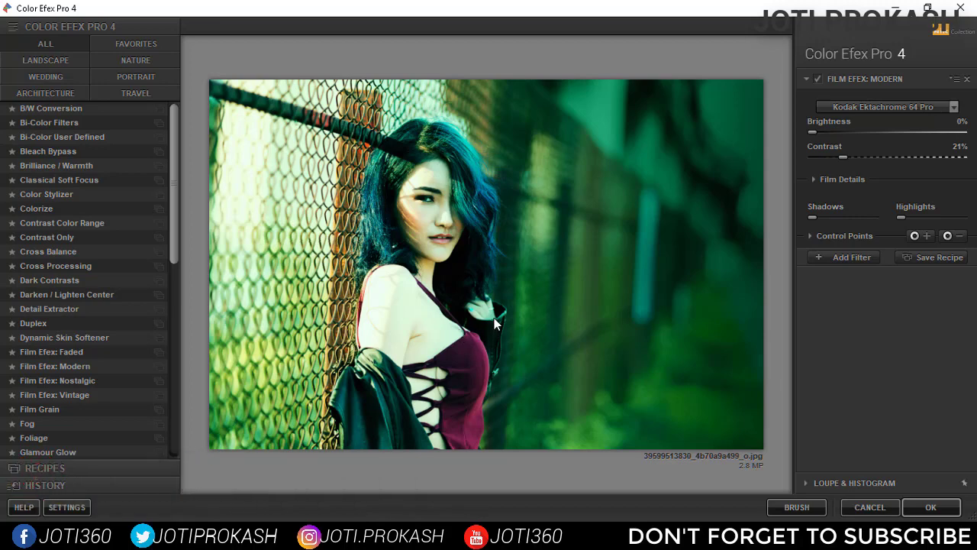
left_click(77, 124)
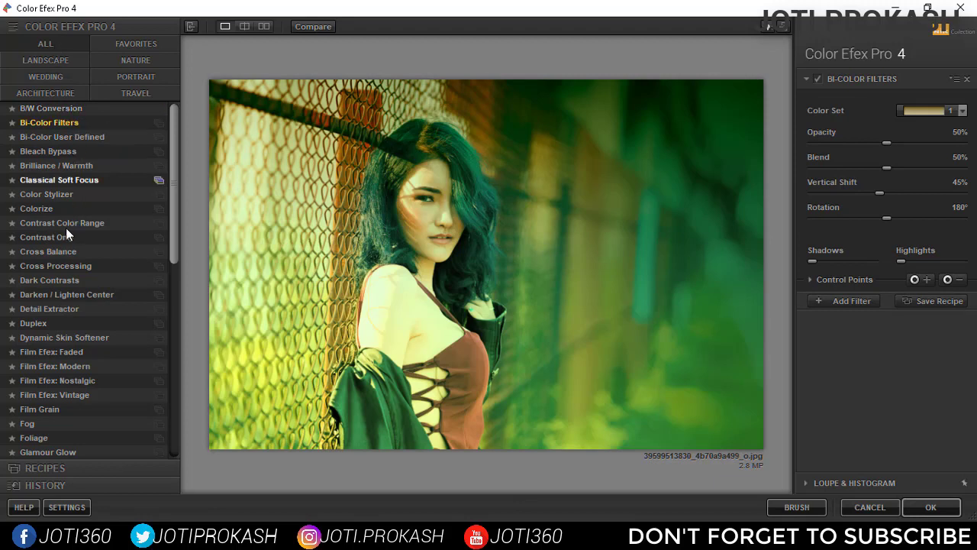
left_click(88, 369)
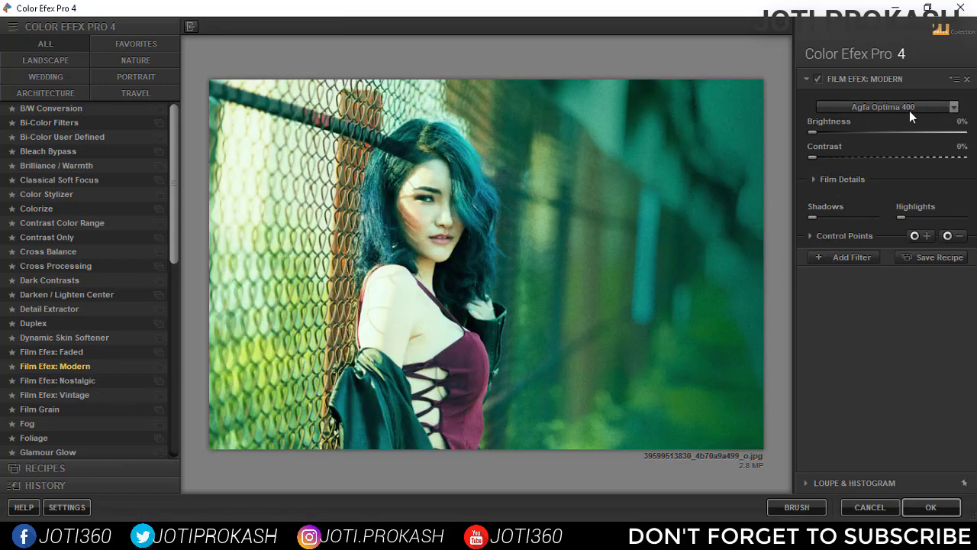
Set the film type to Kodak Ektachrome 64 Pro with a contrast of about 6% and apply the Film Efex: Modern effect
left_click(951, 106)
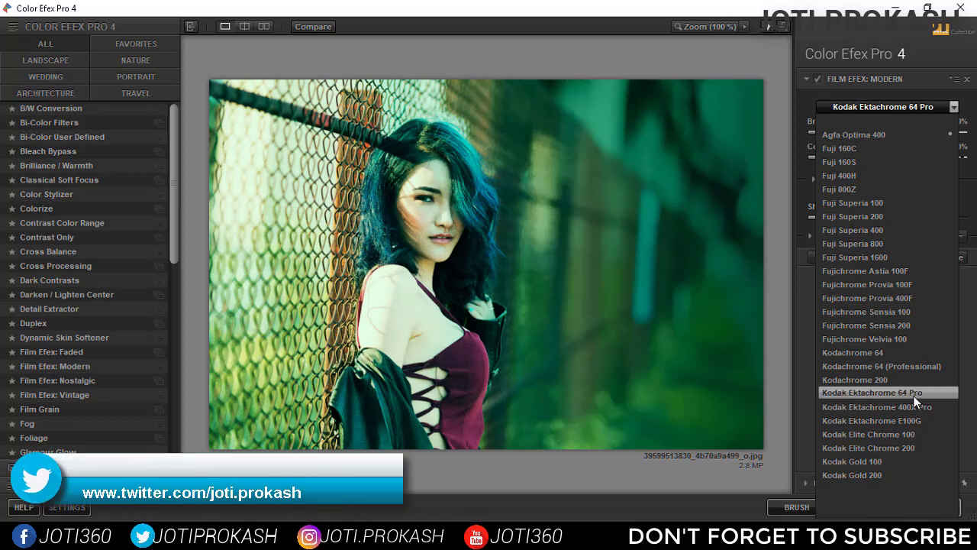
left_click(933, 395)
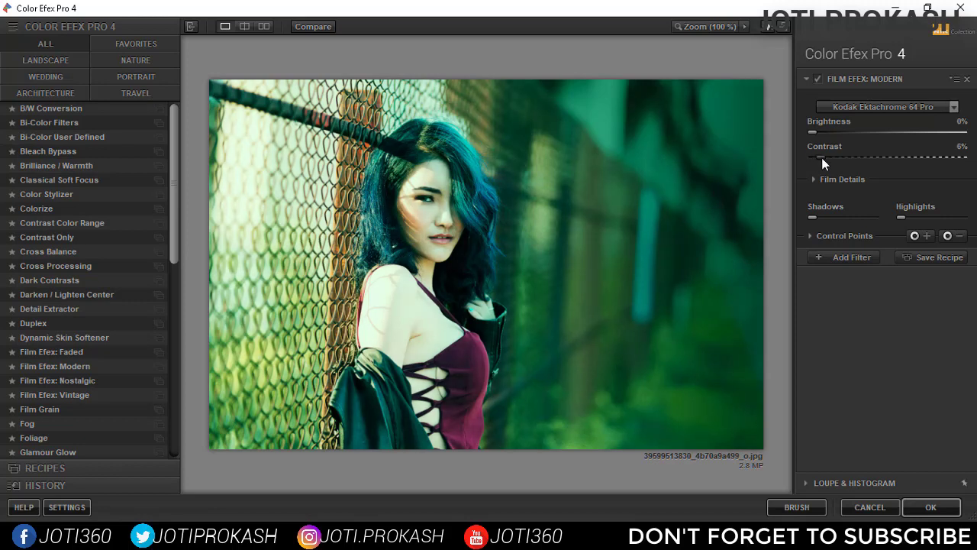
left_click_drag(825, 157, 825, 157)
left_click(923, 505)
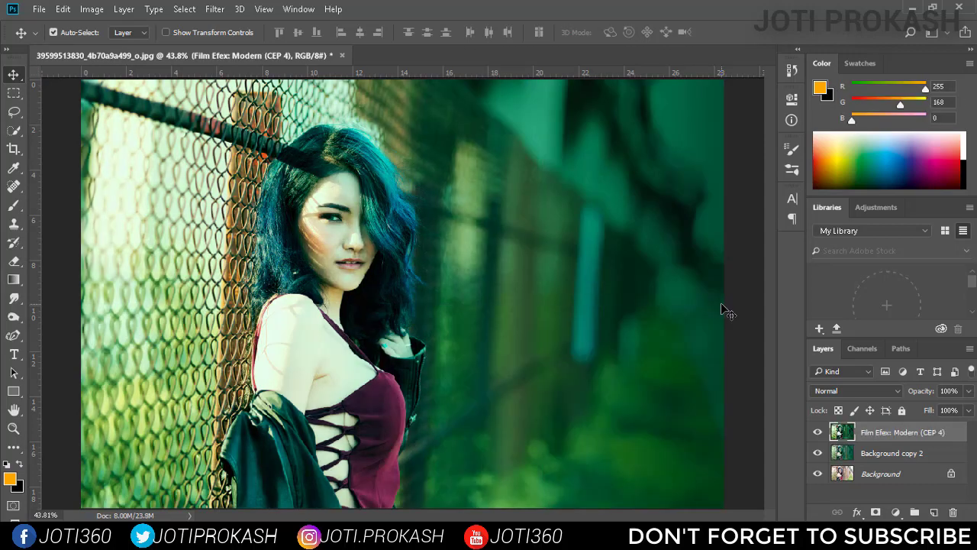
Lower the opacity of the Film Efex: Modern layer to soften the effect
left_click(968, 391)
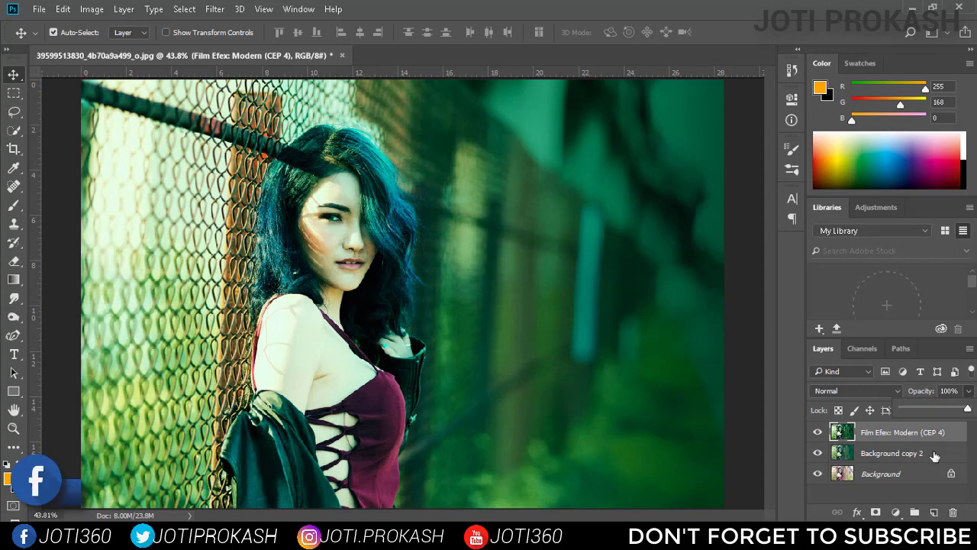
left_click_drag(967, 410, 947, 394)
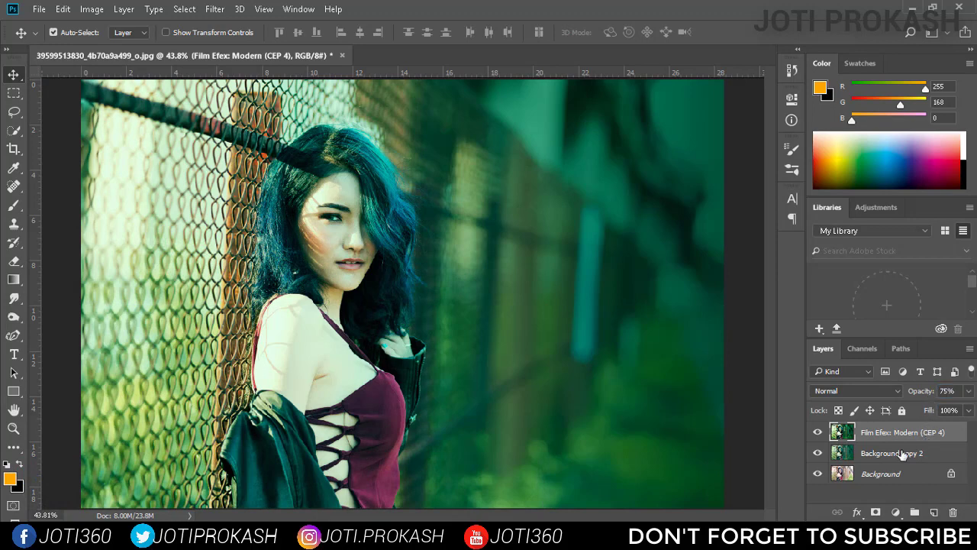
Try the Screen and Linear Light blend modes on the Background copy 2 layer and return it to Normal
left_click(902, 454)
left_click(864, 391)
left_click(844, 200)
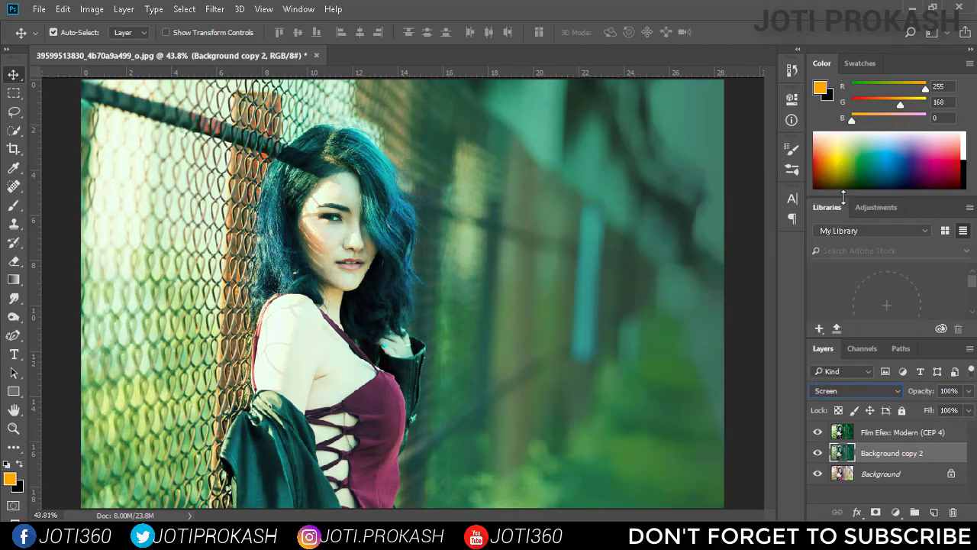
left_click(870, 391)
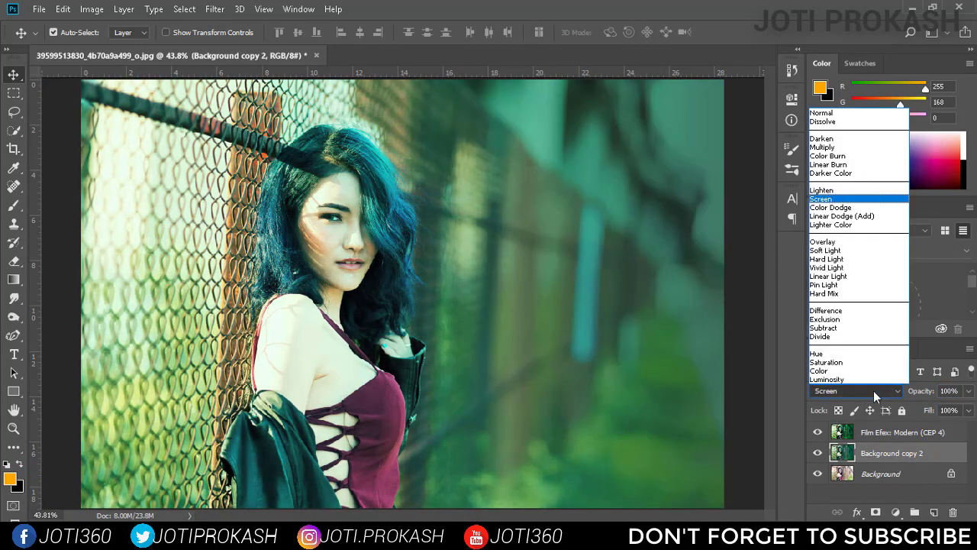
left_click(860, 275)
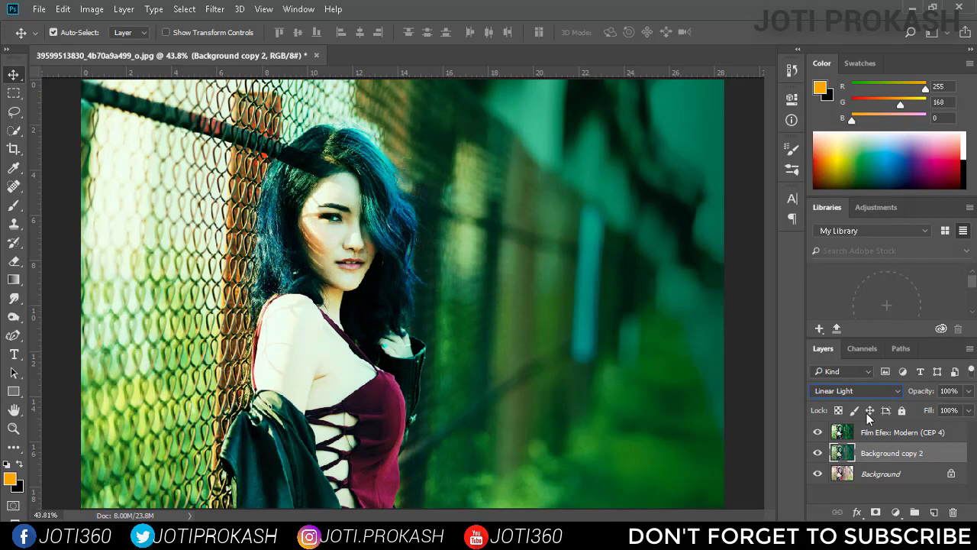
left_click(863, 391)
left_click(866, 114)
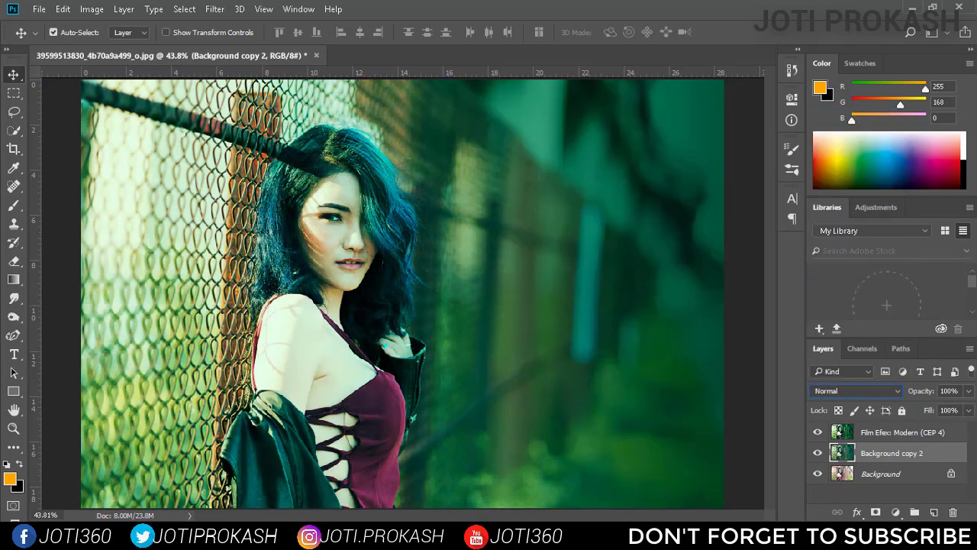
Show only the original Background layer for a before/after comparison and restore the visibility of the edited layers
left_click(818, 474, "alt")
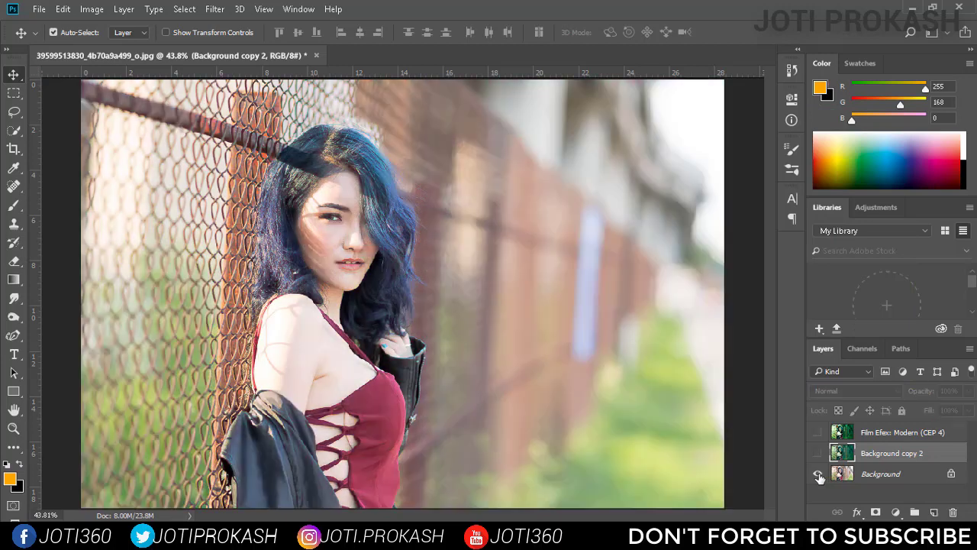
left_click(818, 474, "alt")
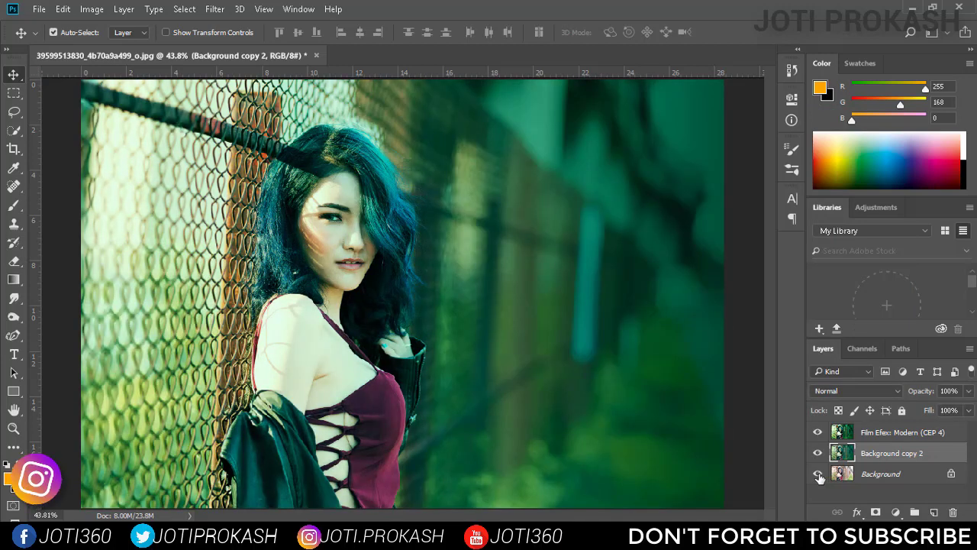